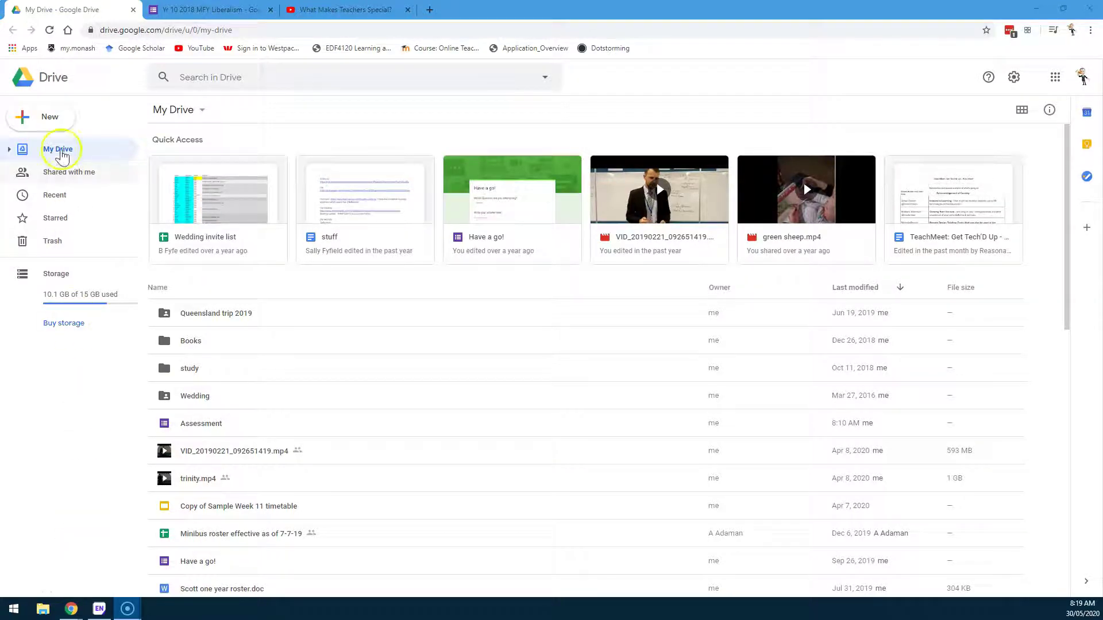
Open the Google Forms template gallery from Drive's New > More > Google Forms menu
{"action": "left_click", "coordinate": [51, 118]}
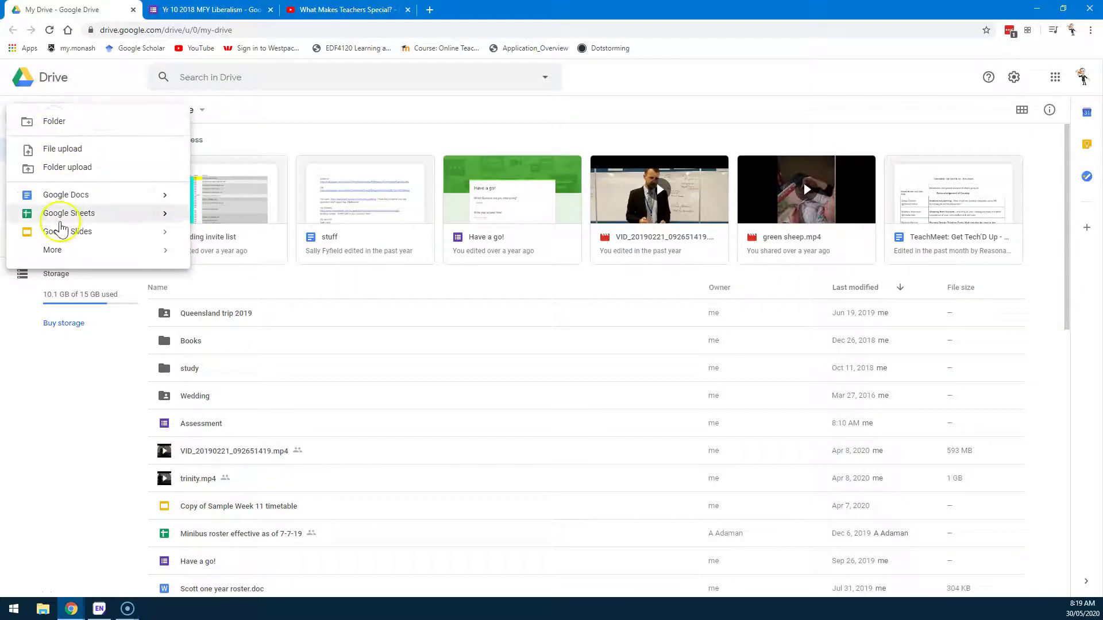
{"action": "mouse_move", "coordinate": [54, 247]}
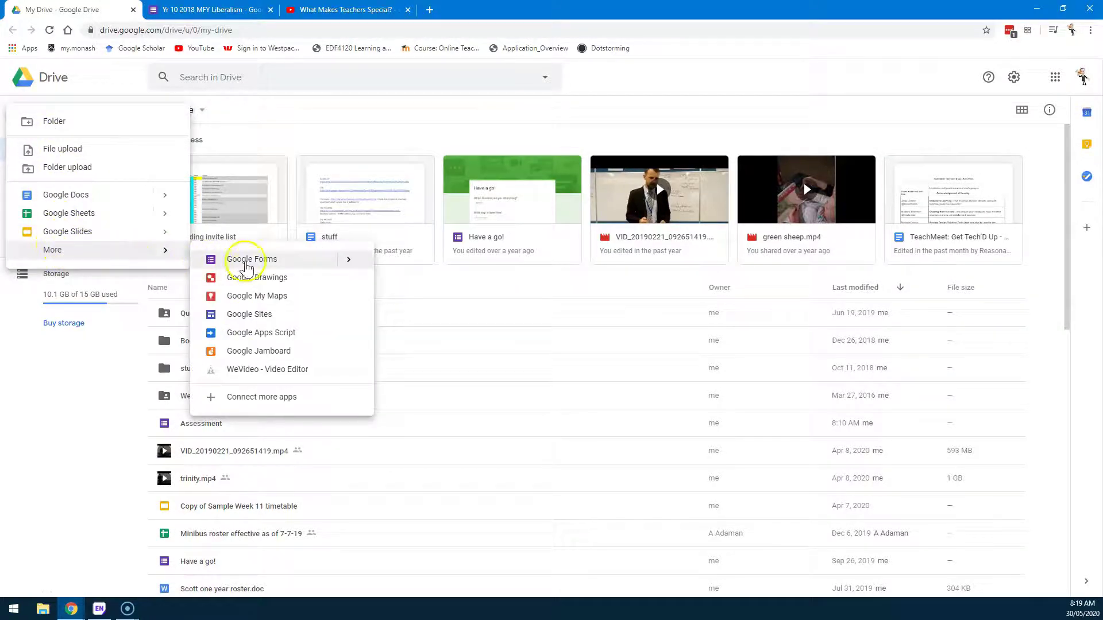
{"action": "left_click", "coordinate": [349, 260]}
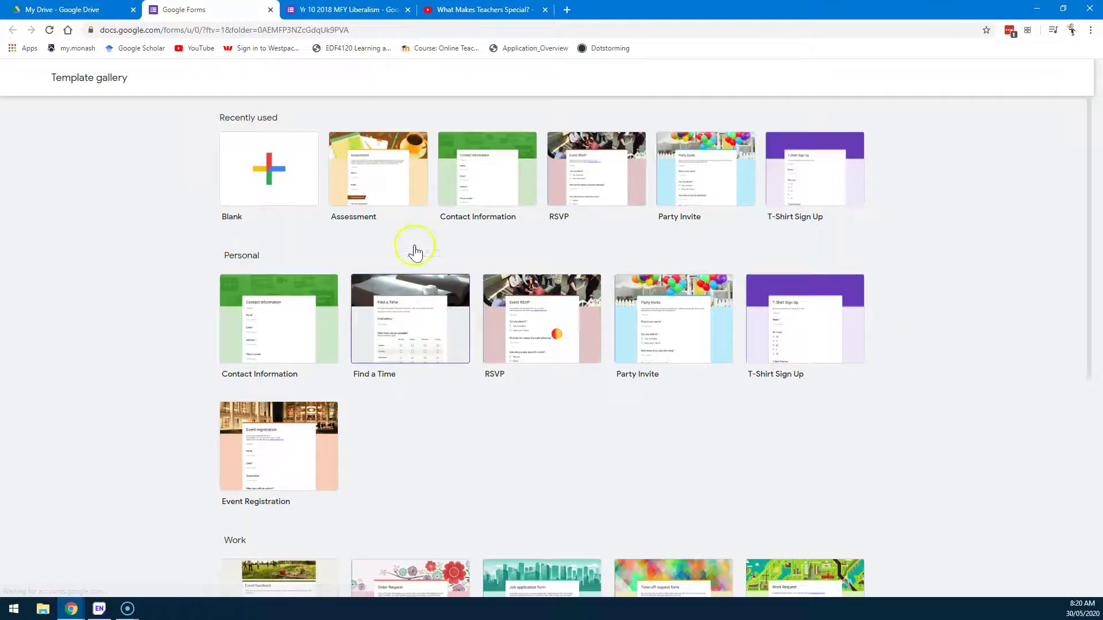
Start a new quiz from the Assessment template in the Education section
{"action": "scroll", "coordinate": [869, 318], "scroll_direction": "down", "scroll_amount": 6}
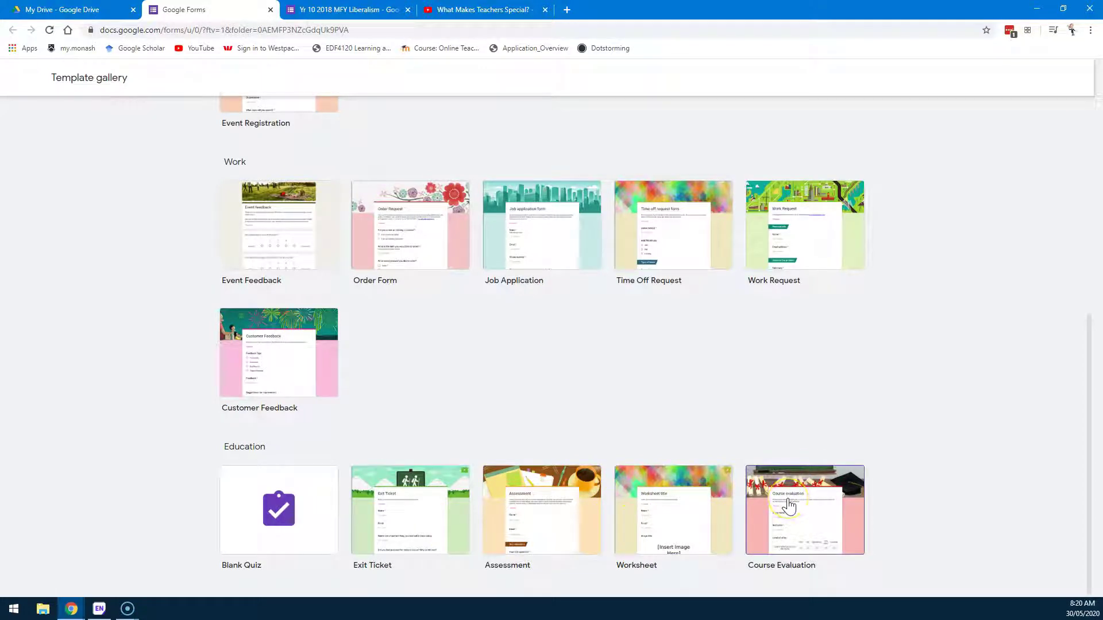
{"action": "left_click", "coordinate": [515, 526]}
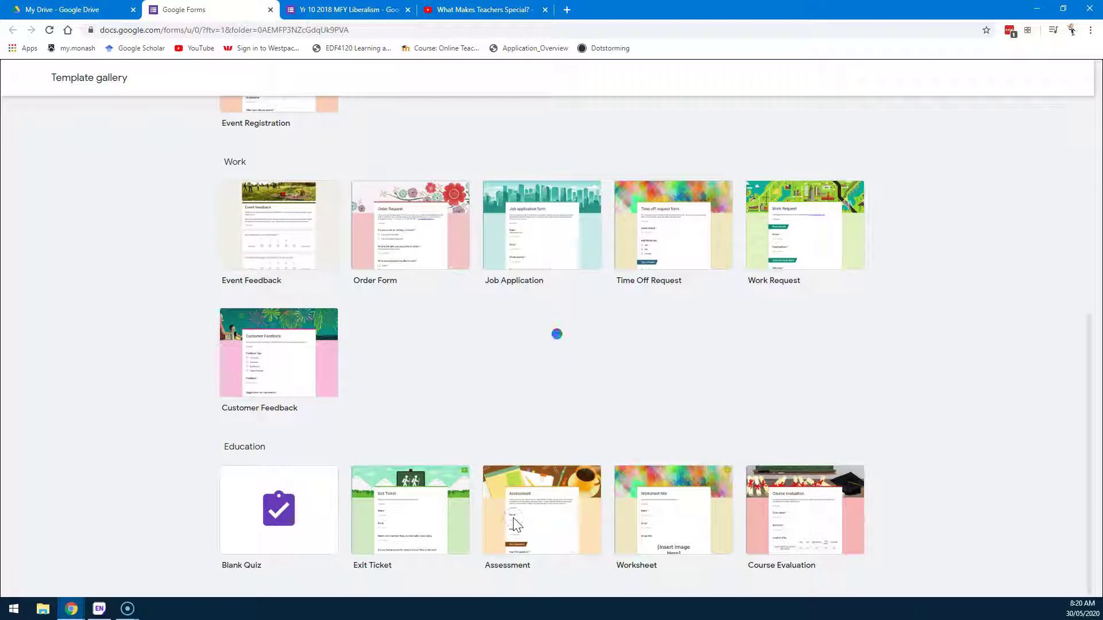
{"action": "left_click", "coordinate": [558, 539]}
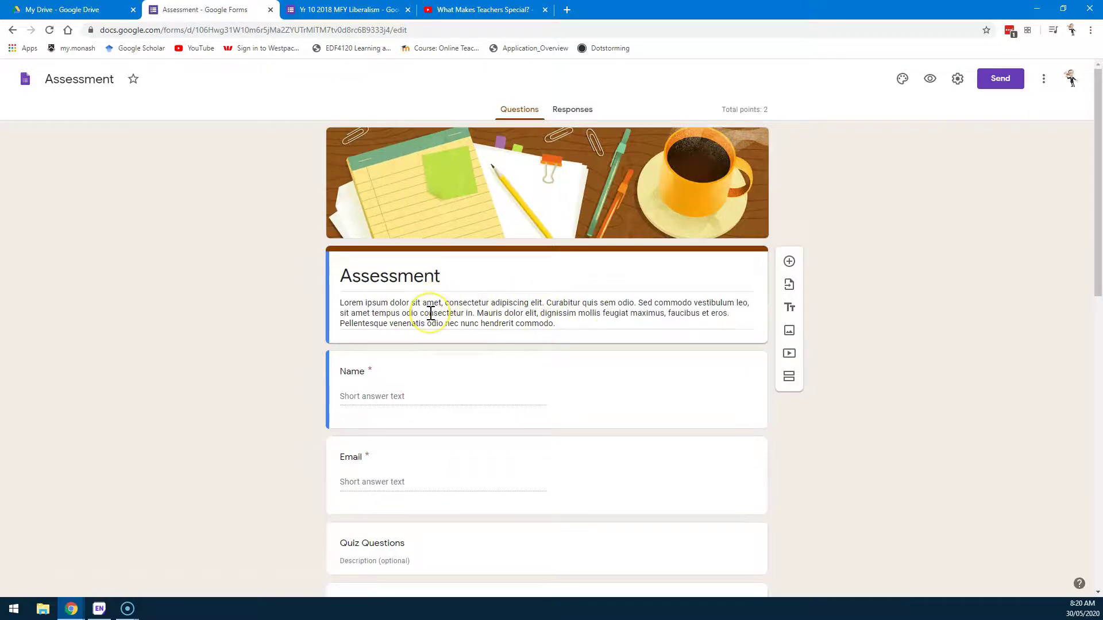
Add a blank multiple-choice question to the Assessment quiz, then go back to My Drive
{"action": "scroll", "coordinate": [440, 391], "scroll_direction": "down", "scroll_amount": 3}
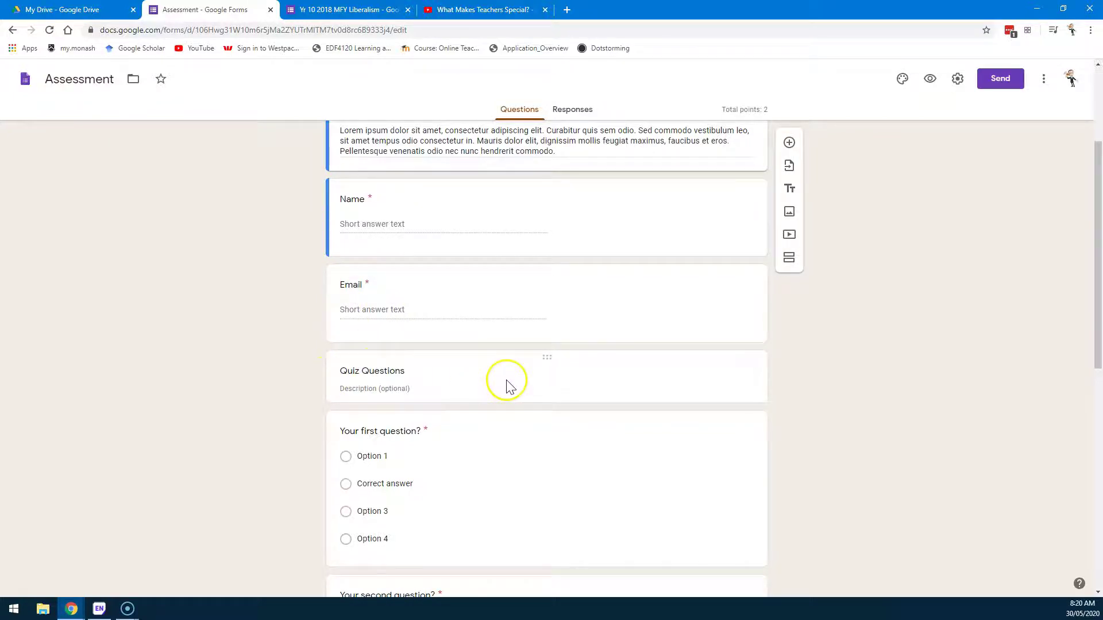
{"action": "scroll", "coordinate": [506, 388], "scroll_direction": "down", "scroll_amount": 4}
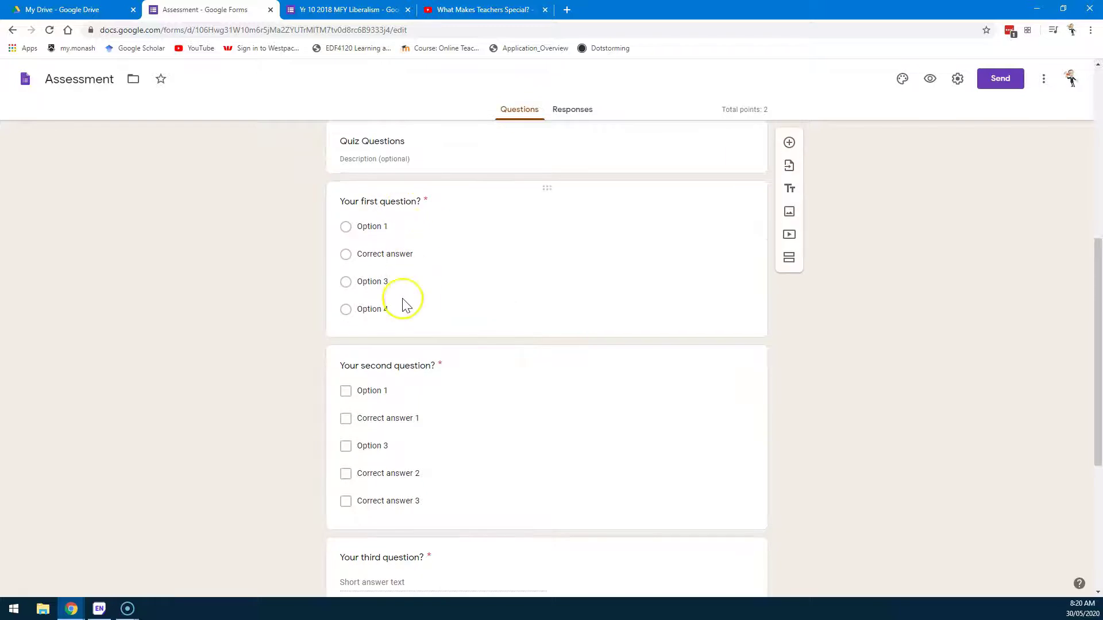
{"action": "scroll", "coordinate": [465, 417], "scroll_direction": "down", "scroll_amount": 3}
{"action": "scroll", "coordinate": [463, 424], "scroll_direction": "up", "scroll_amount": 4}
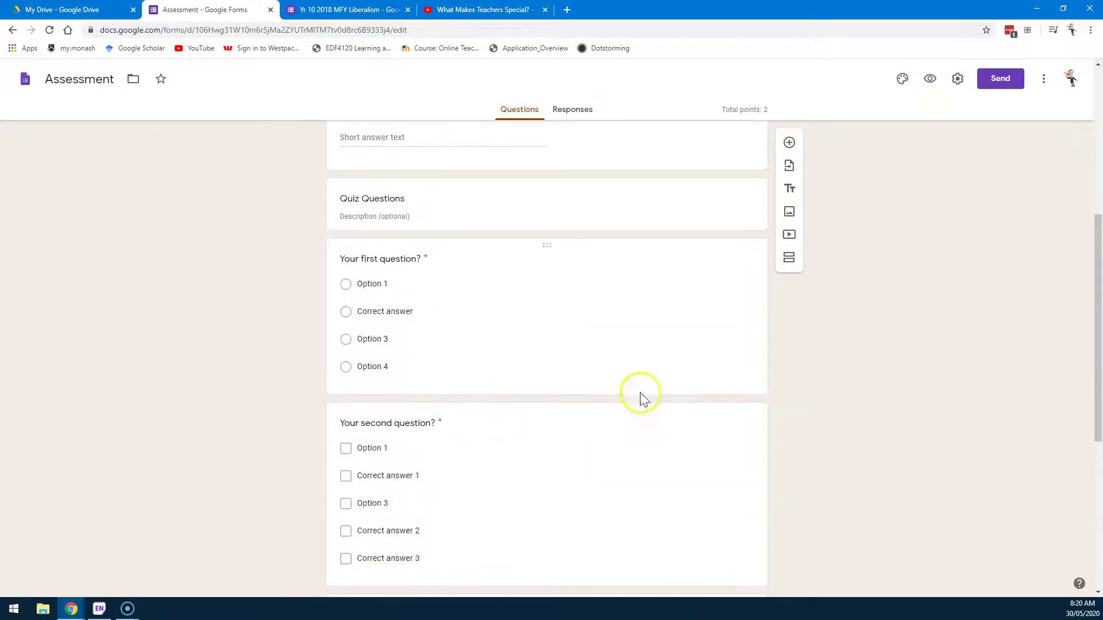
{"action": "left_click", "coordinate": [790, 143]}
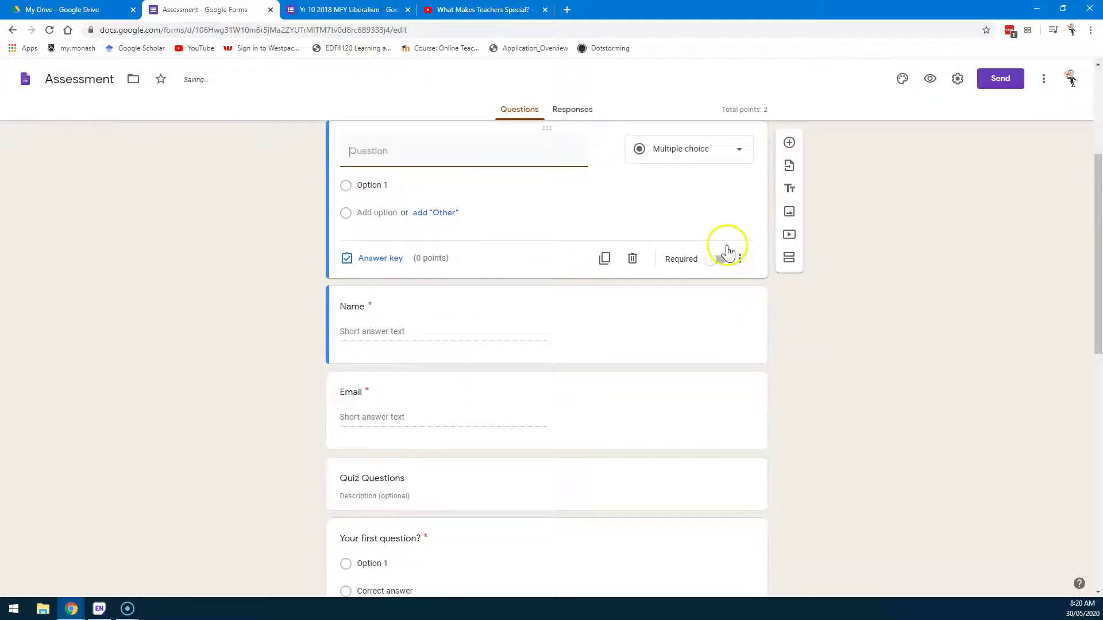
{"action": "left_click", "coordinate": [706, 208]}
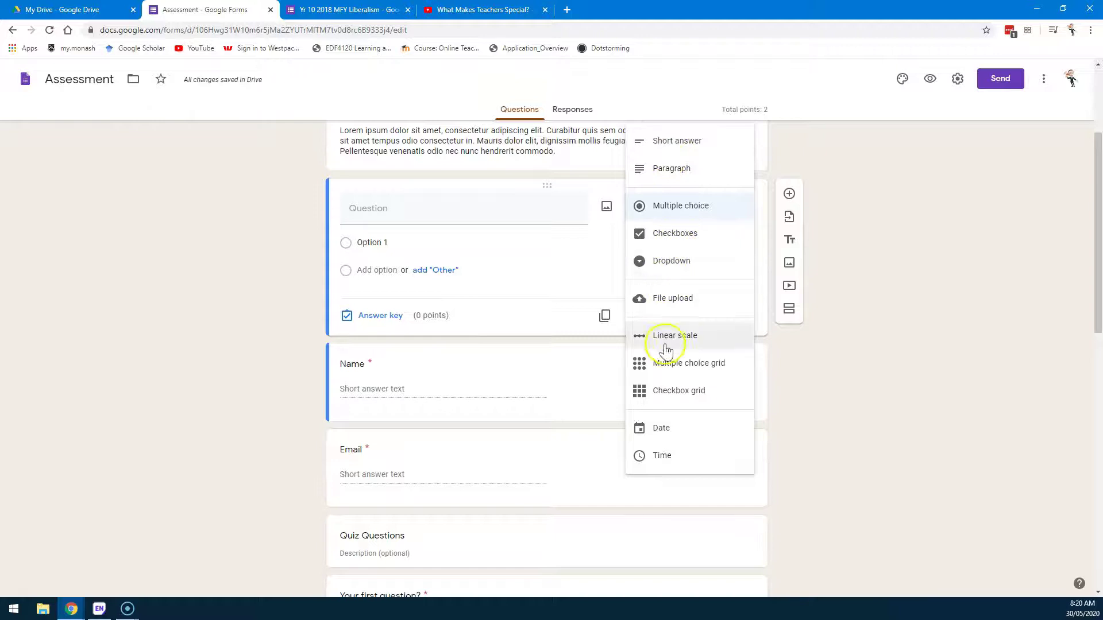
{"action": "left_click", "coordinate": [237, 334]}
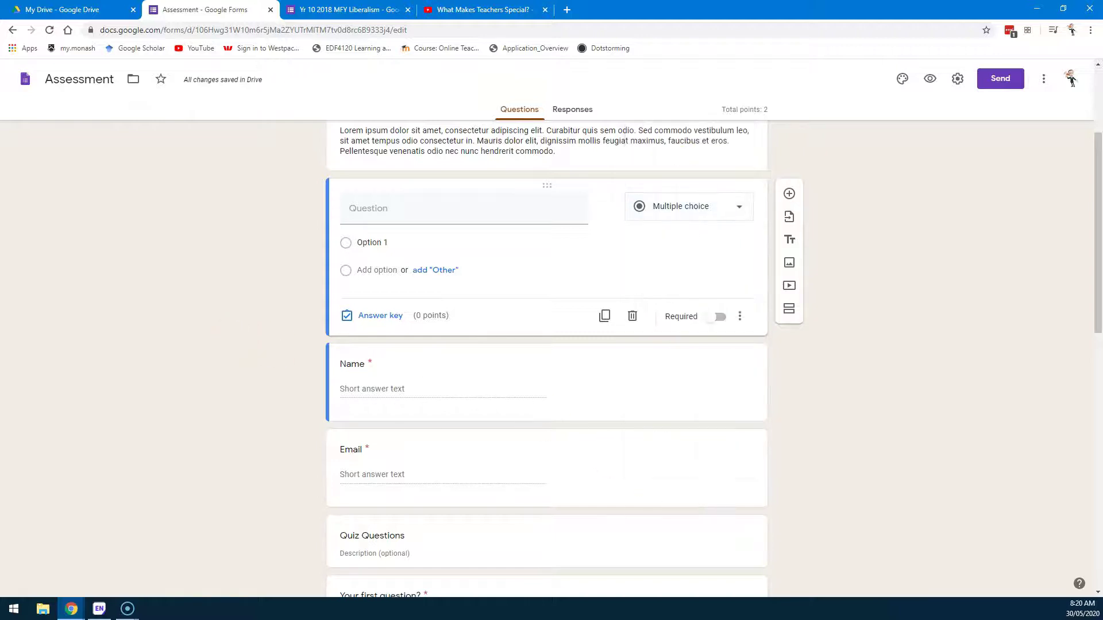
{"action": "left_click", "coordinate": [52, 10]}
Create a new blank Untitled form from Drive's New > More > Google Forms menu
{"action": "left_click", "coordinate": [60, 122]}
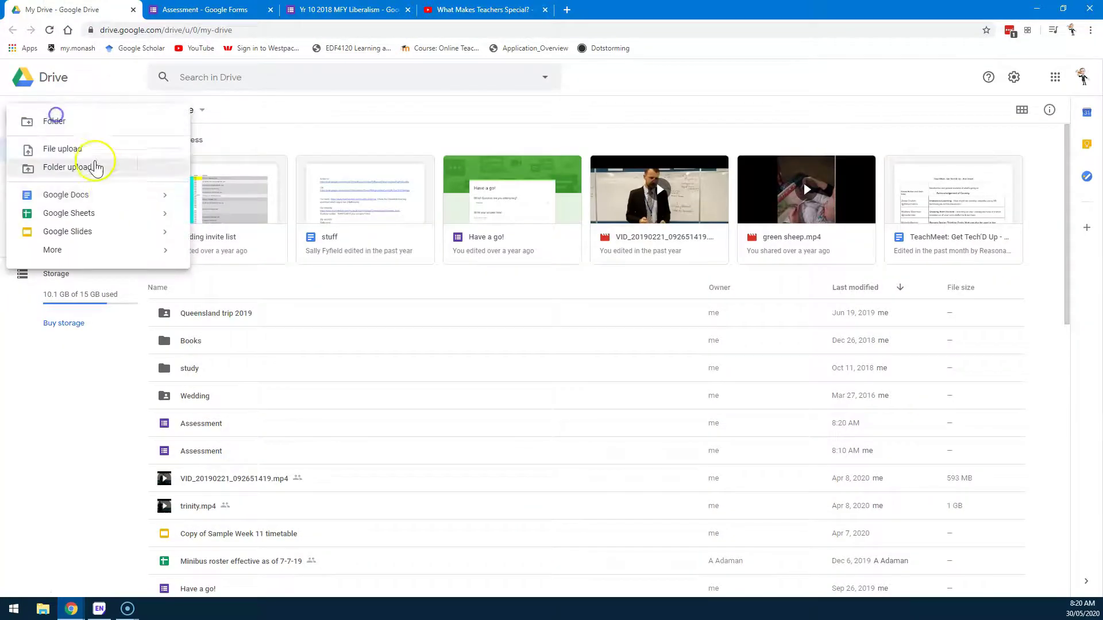
{"action": "mouse_move", "coordinate": [96, 253]}
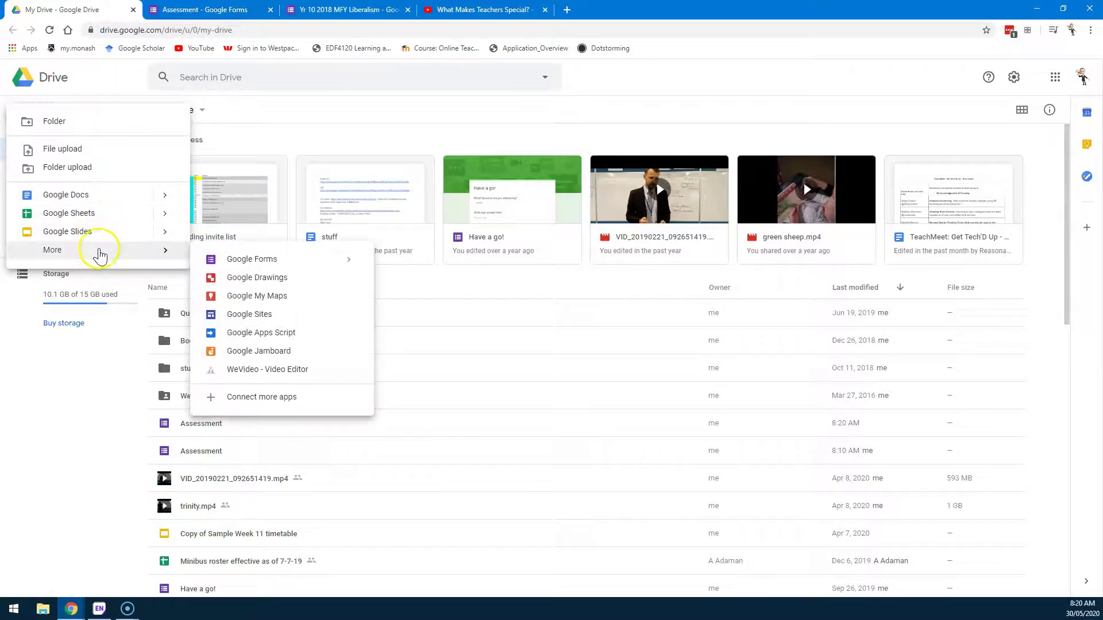
{"action": "mouse_move", "coordinate": [346, 262]}
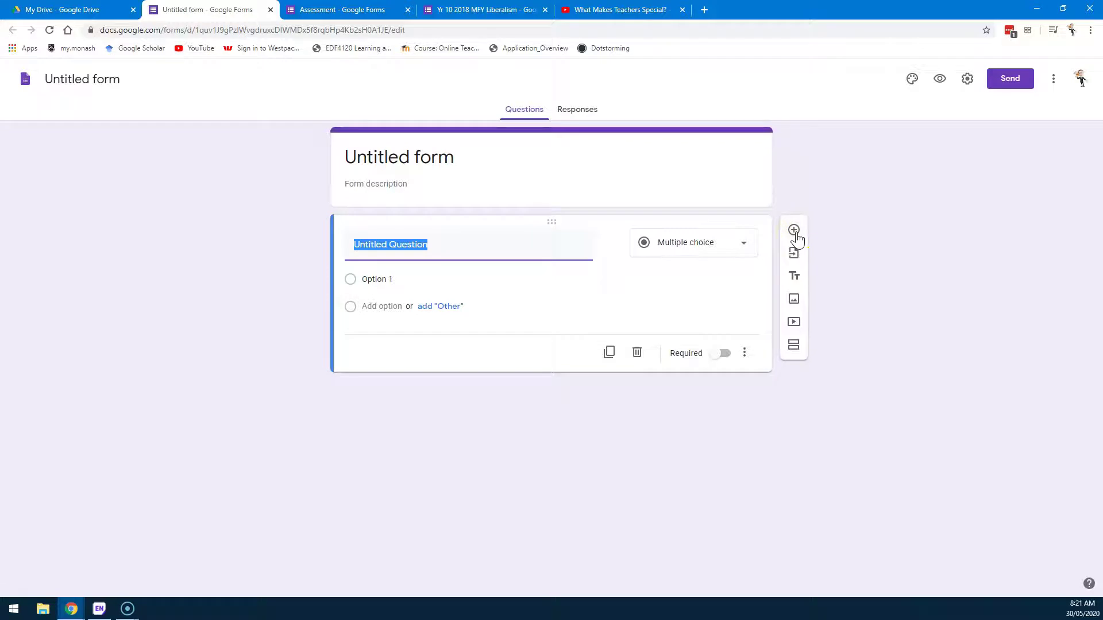
Close the video picker without adding a video and return to the Assessment form
{"action": "left_click", "coordinate": [794, 323]}
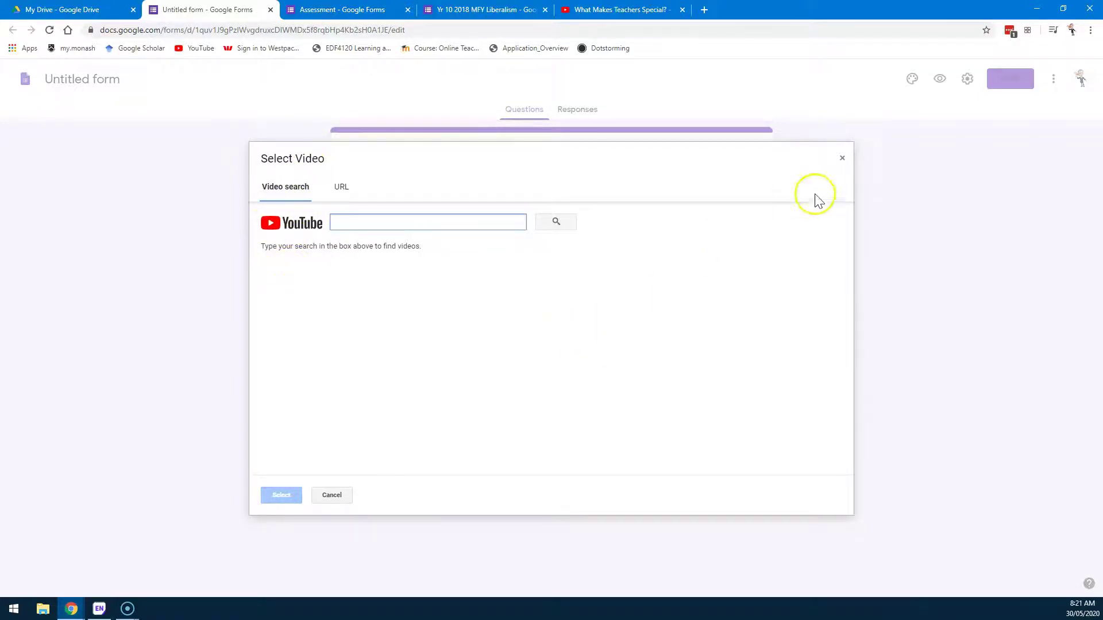
{"action": "left_click", "coordinate": [843, 161]}
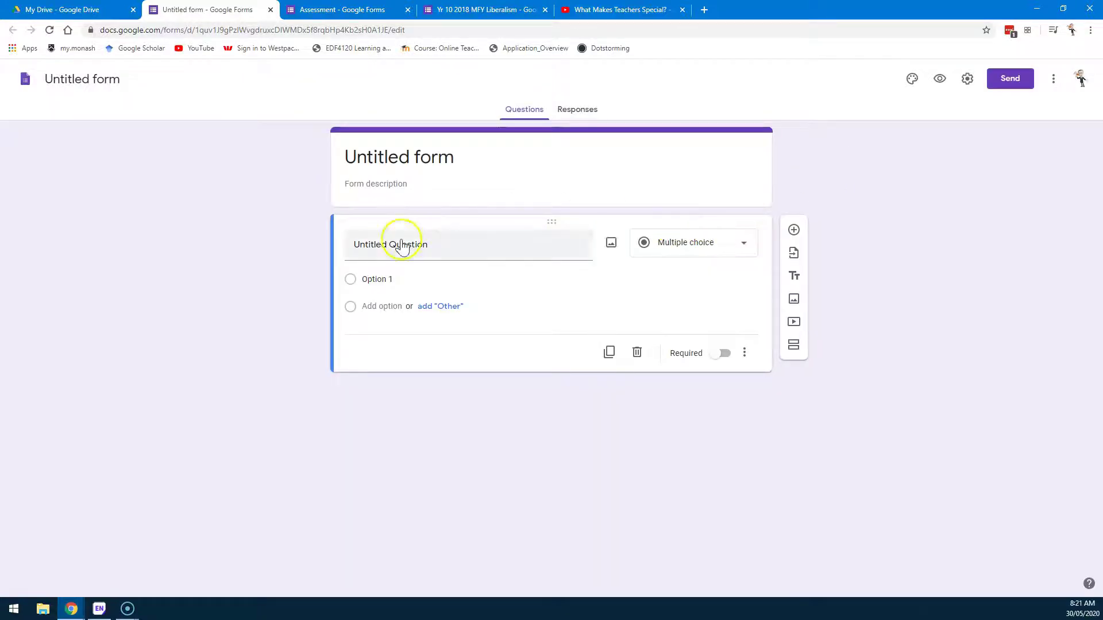
{"action": "left_click", "coordinate": [310, 10]}
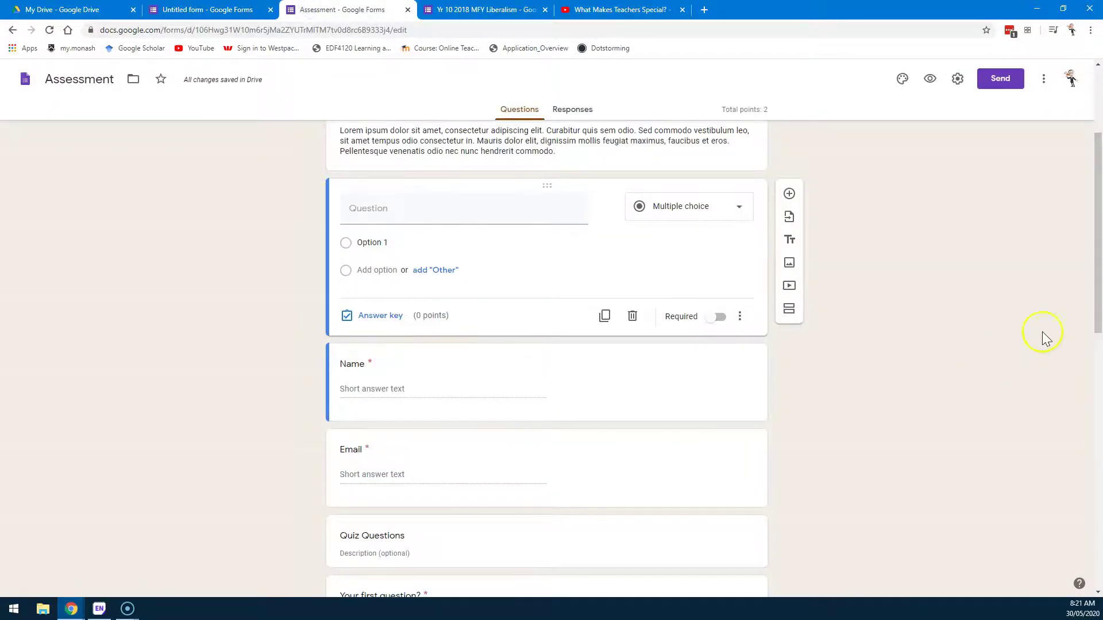
{"action": "scroll", "coordinate": [973, 361], "scroll_direction": "up", "scroll_amount": 3}
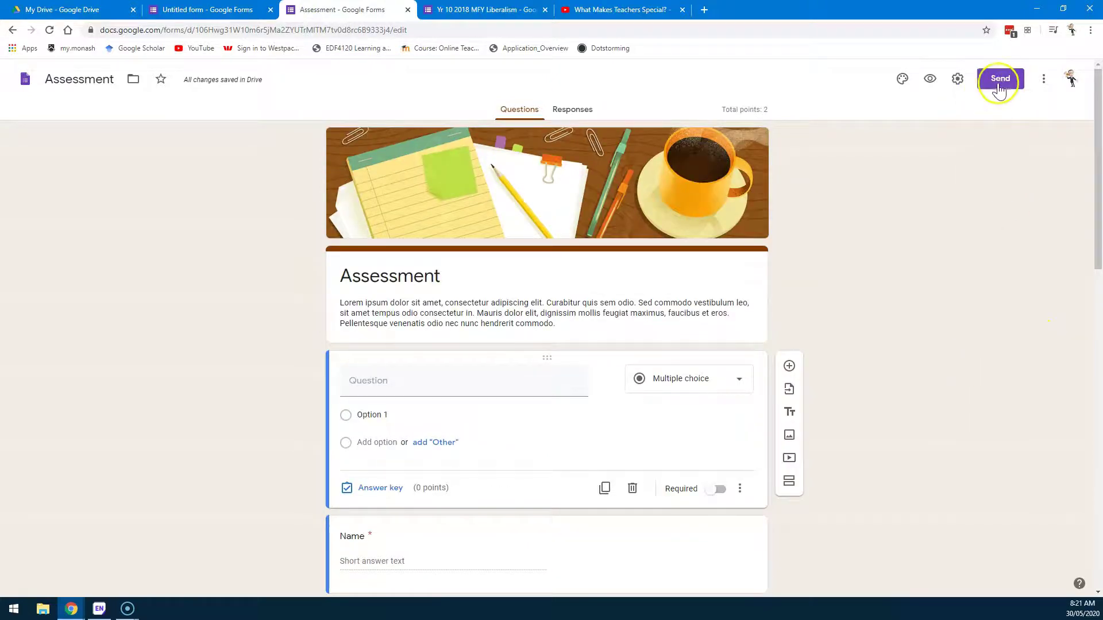
{"action": "left_click", "coordinate": [960, 81]}
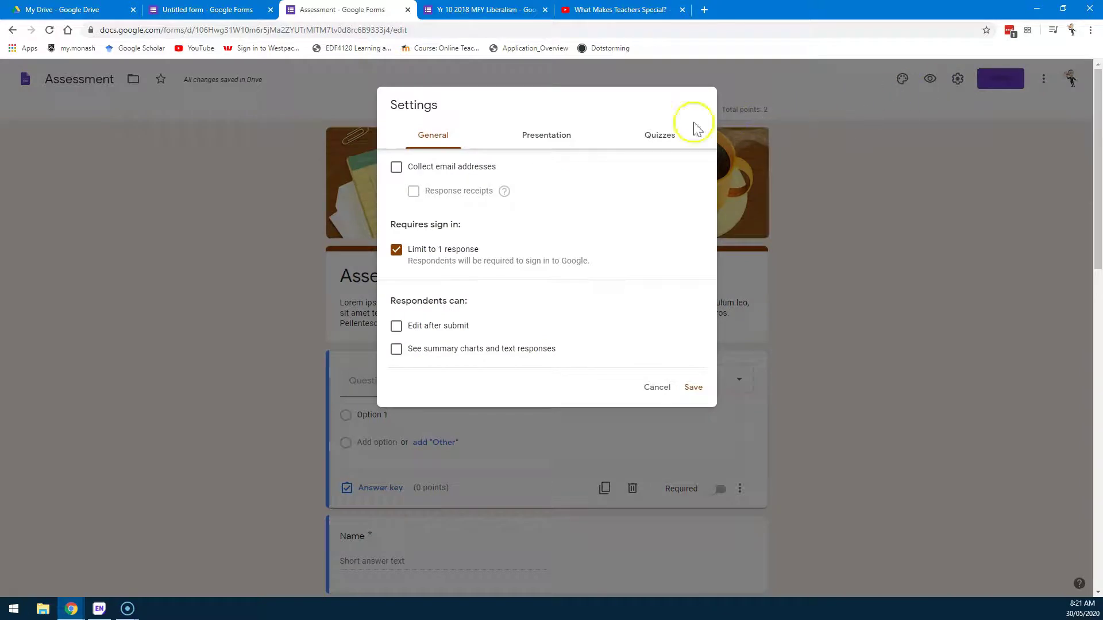
{"action": "left_click", "coordinate": [660, 136]}
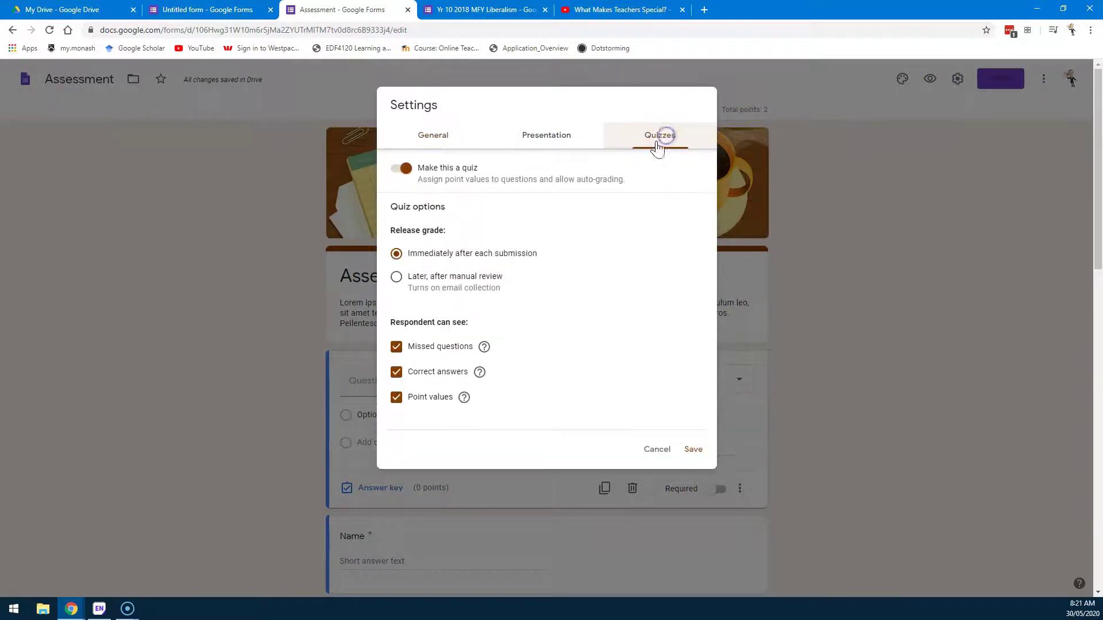
{"action": "left_click", "coordinate": [402, 169]}
{"action": "left_click", "coordinate": [400, 169]}
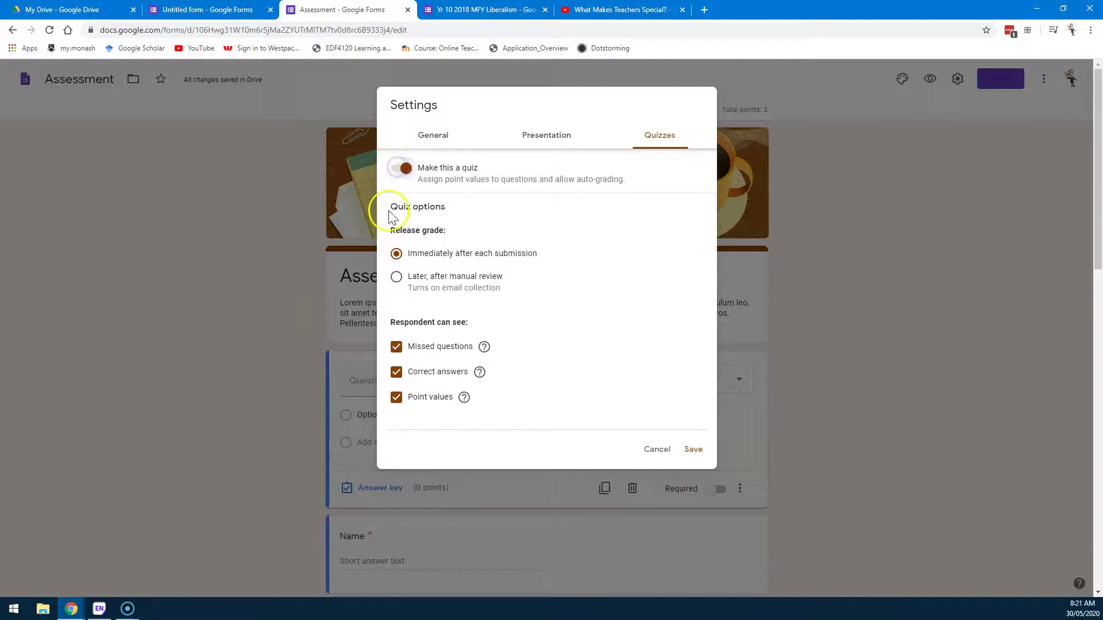
{"action": "left_click", "coordinate": [691, 450]}
{"action": "scroll", "coordinate": [437, 394], "scroll_direction": "down", "scroll_amount": 2}
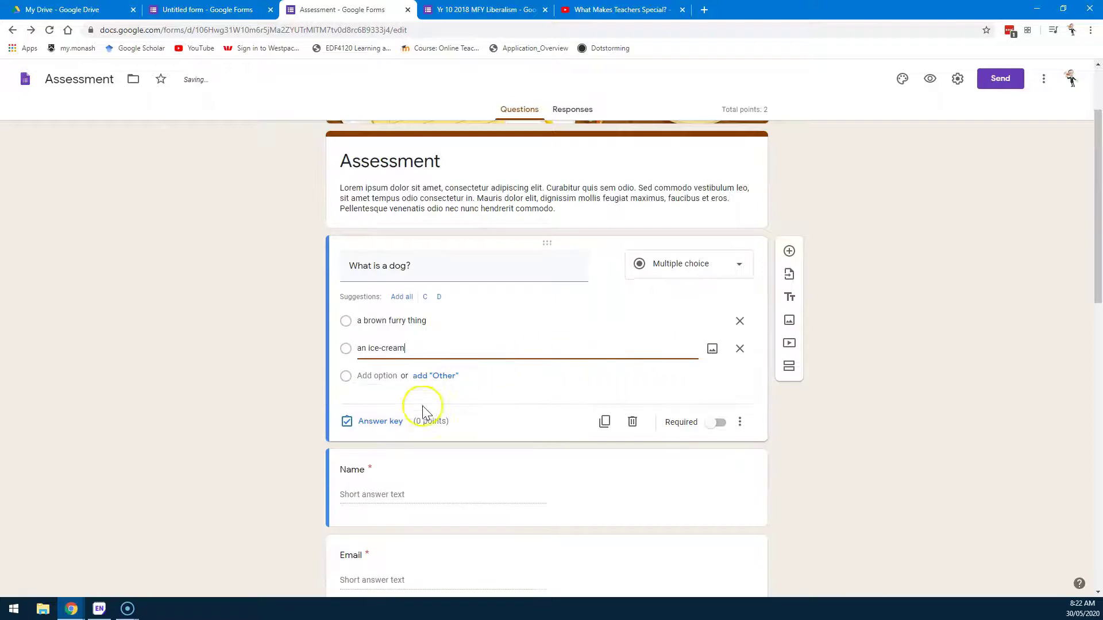
Mark 'a brown furry thing' as the 1-point correct answer to 'What is a dog?'
{"action": "left_click", "coordinate": [370, 422]}
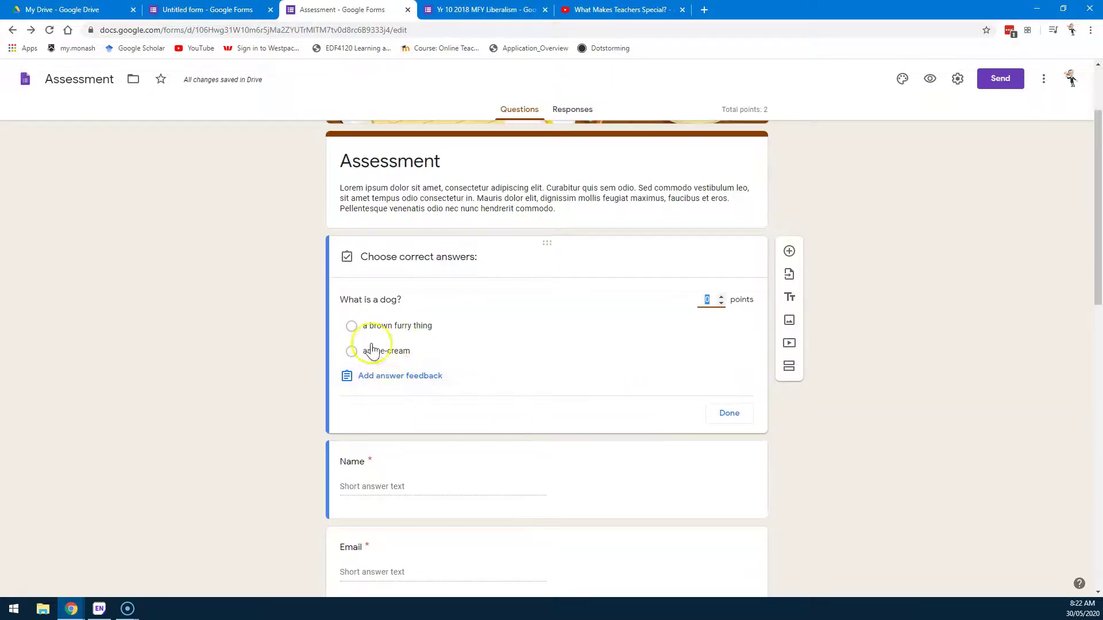
{"action": "left_click", "coordinate": [351, 326]}
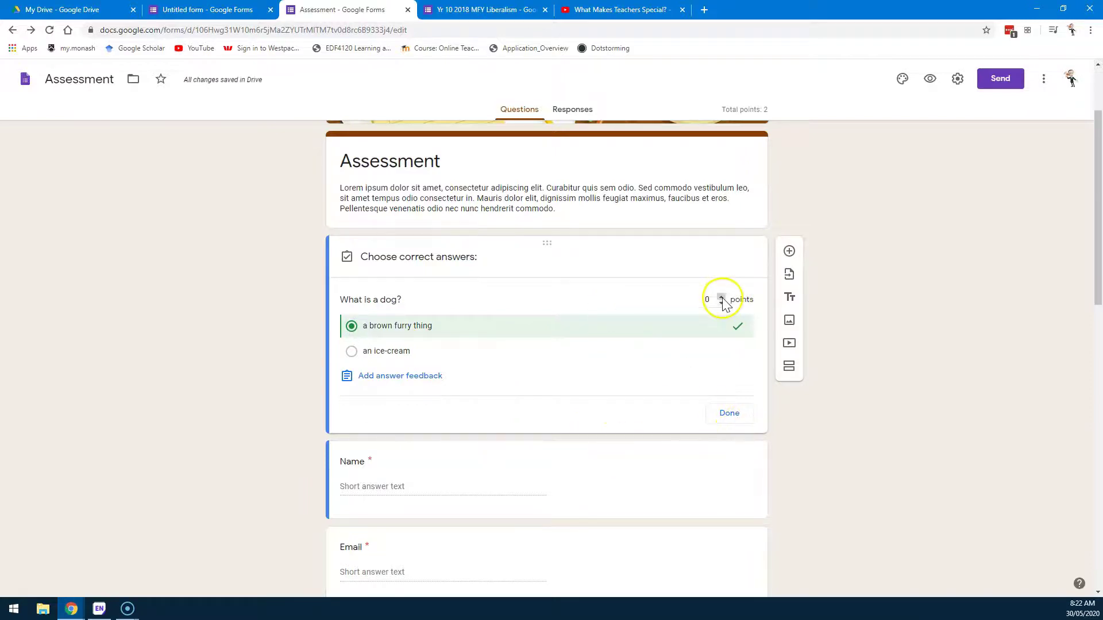
{"action": "left_click", "coordinate": [742, 423]}
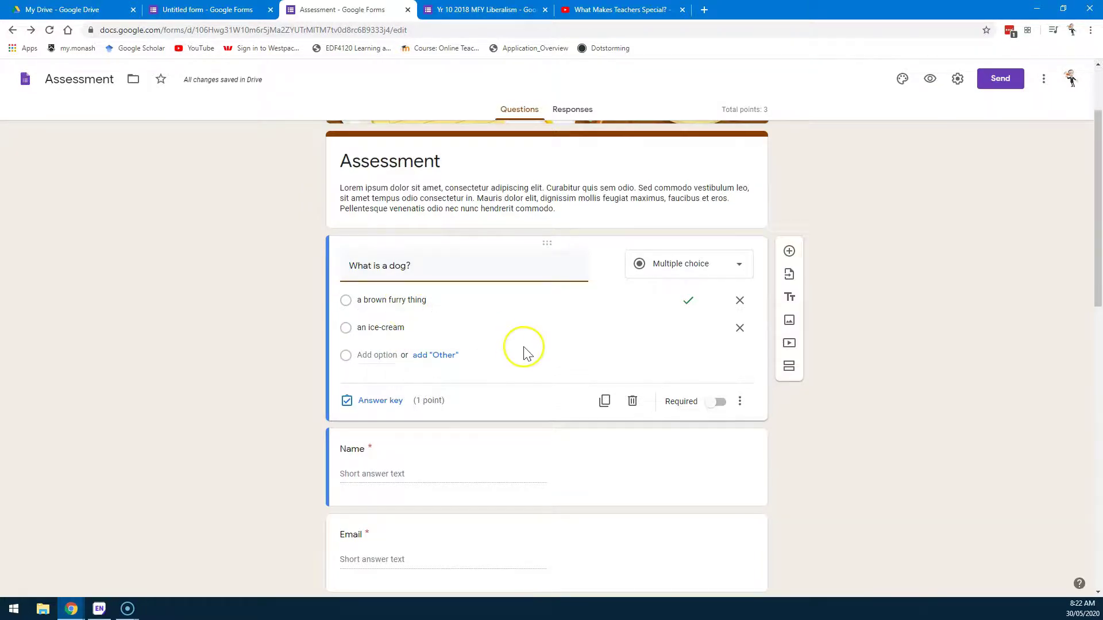
{"action": "scroll", "coordinate": [672, 396], "scroll_direction": "down", "scroll_amount": 10}
{"action": "scroll", "coordinate": [661, 409], "scroll_direction": "down", "scroll_amount": 3}
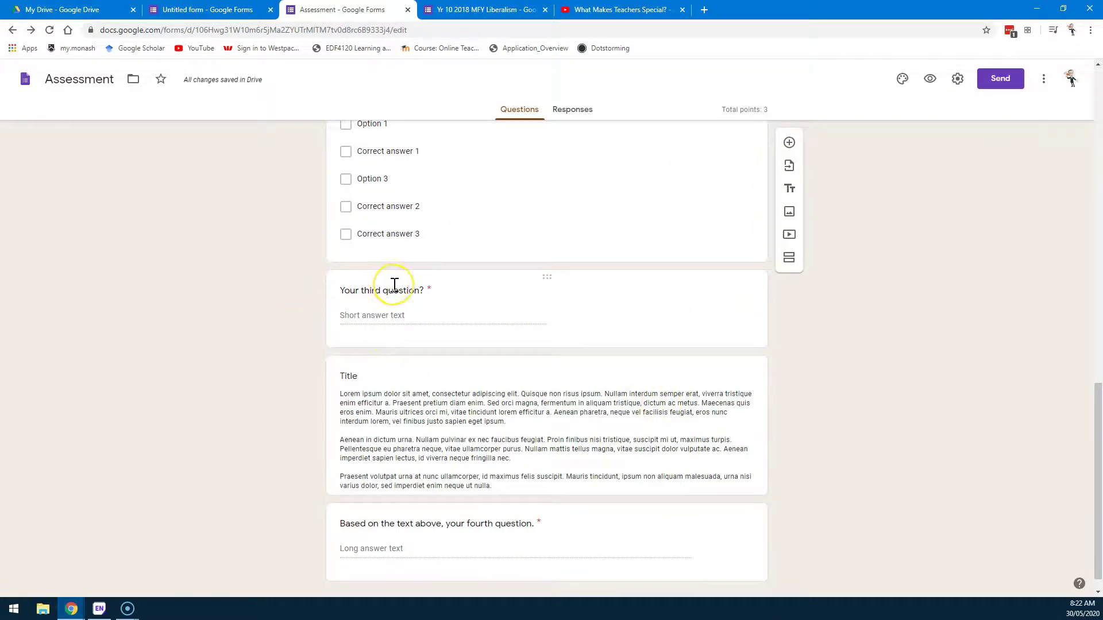
{"action": "scroll", "coordinate": [948, 551], "scroll_direction": "up", "scroll_amount": 20}
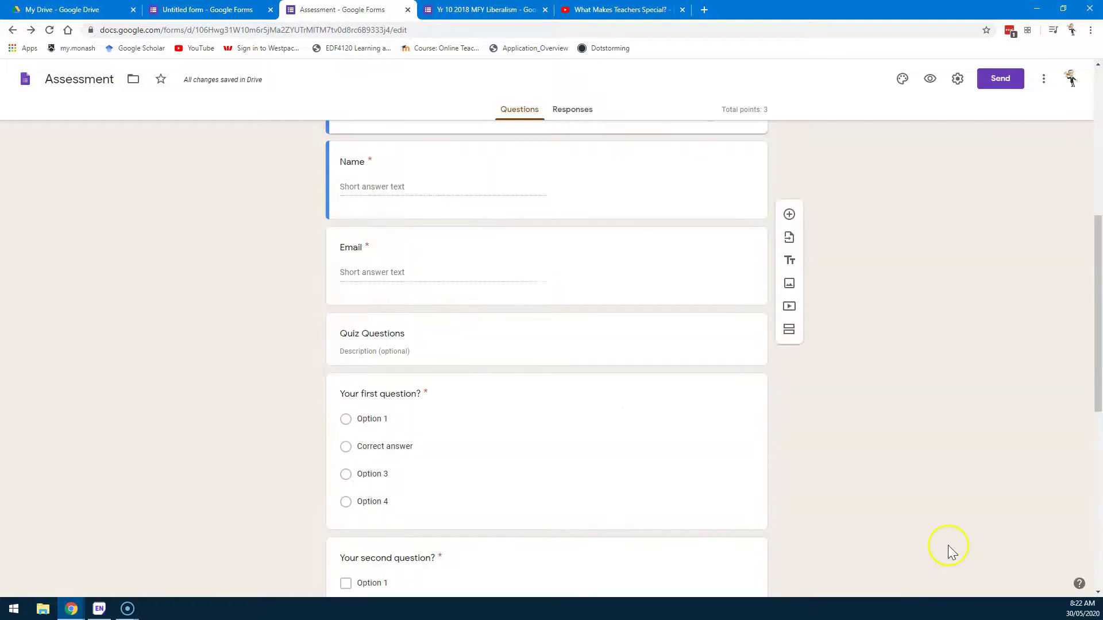
Review the quiz's Send options (link, email and embed HTML), then close the dialog
{"action": "left_click", "coordinate": [999, 84]}
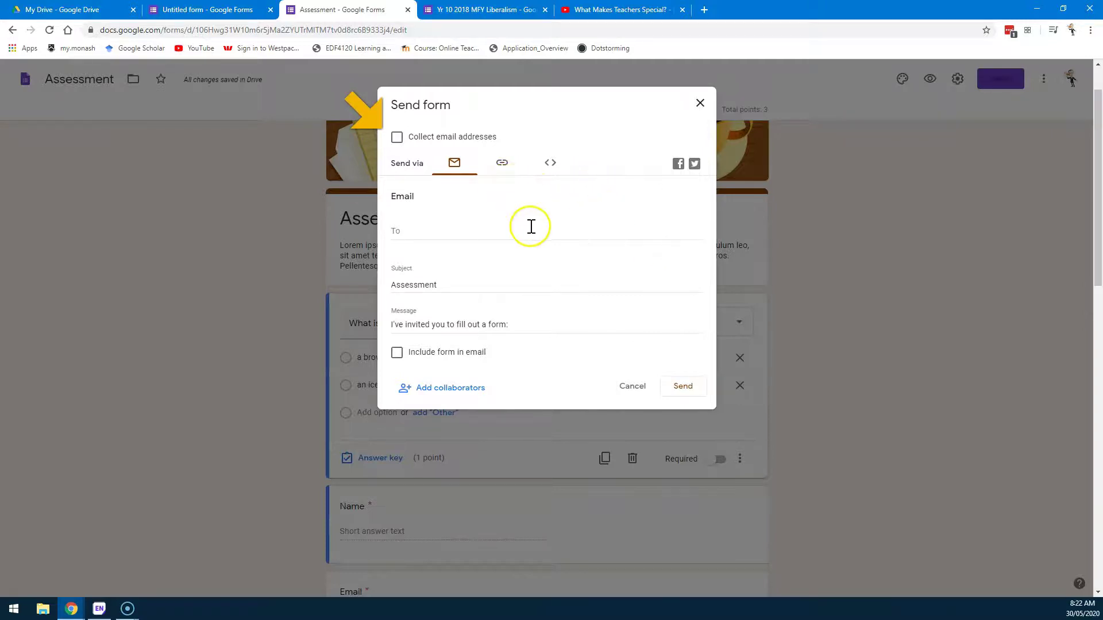
{"action": "left_click", "coordinate": [500, 164]}
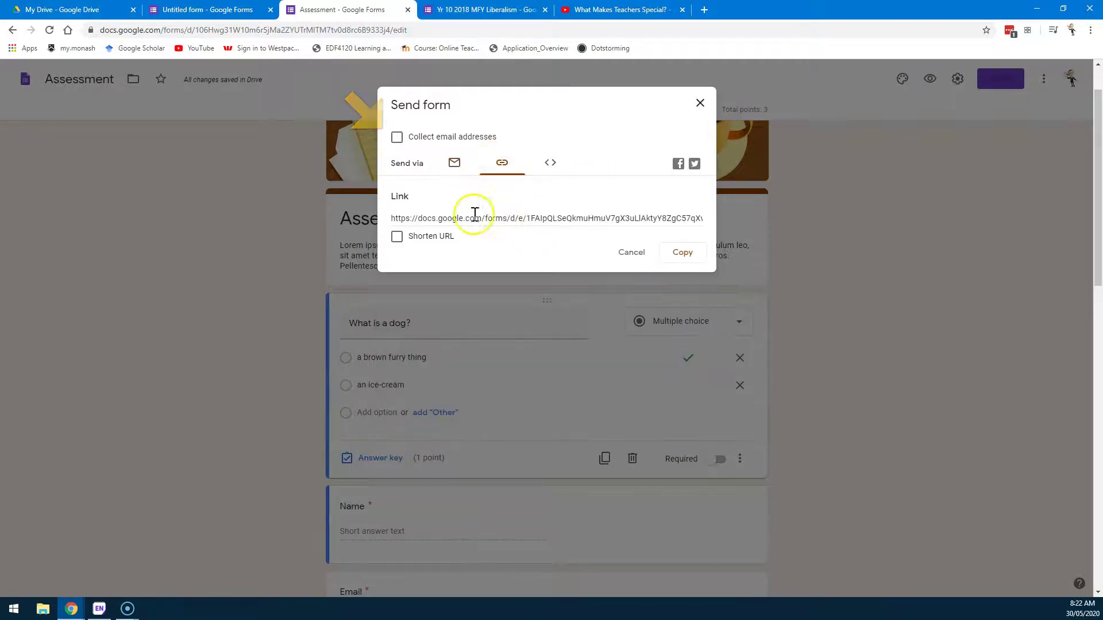
{"action": "left_click", "coordinate": [411, 218]}
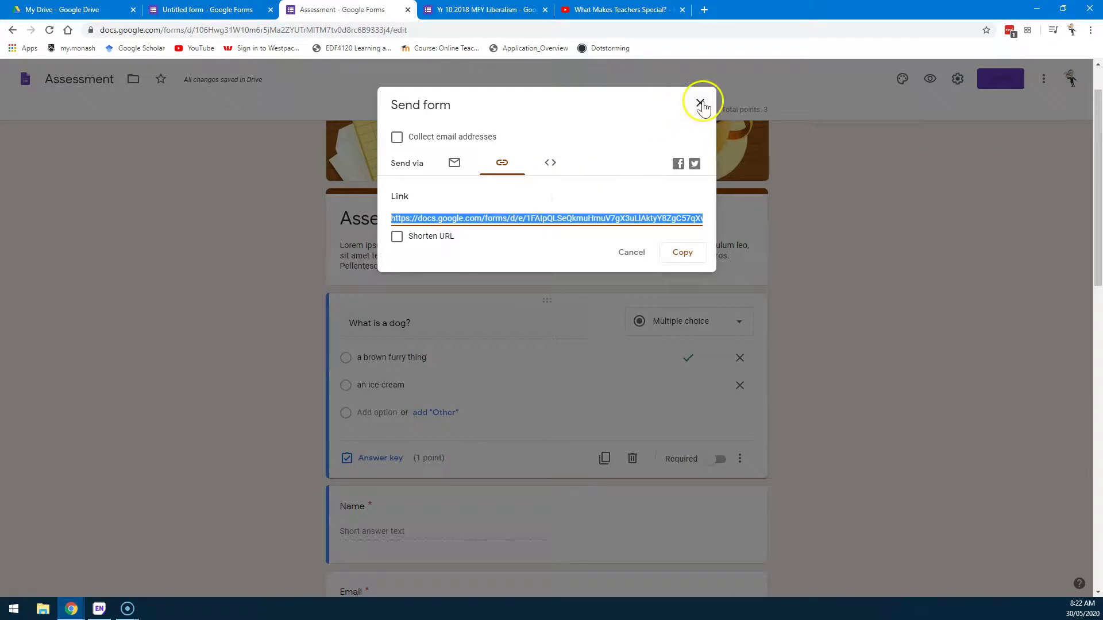
{"action": "left_click", "coordinate": [455, 166]}
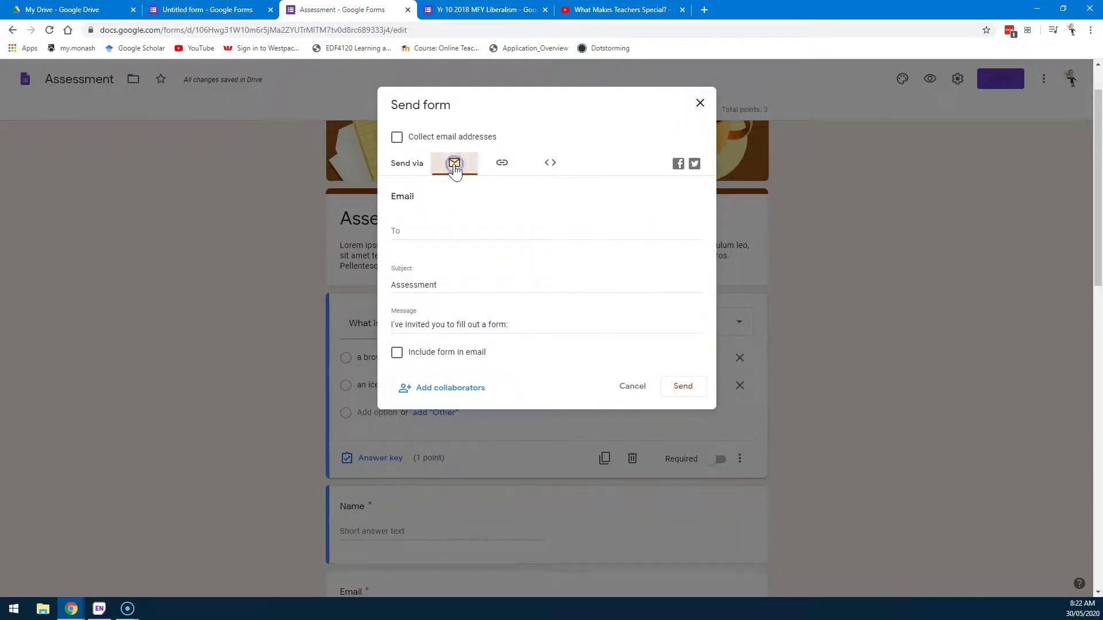
{"action": "left_click", "coordinate": [551, 165]}
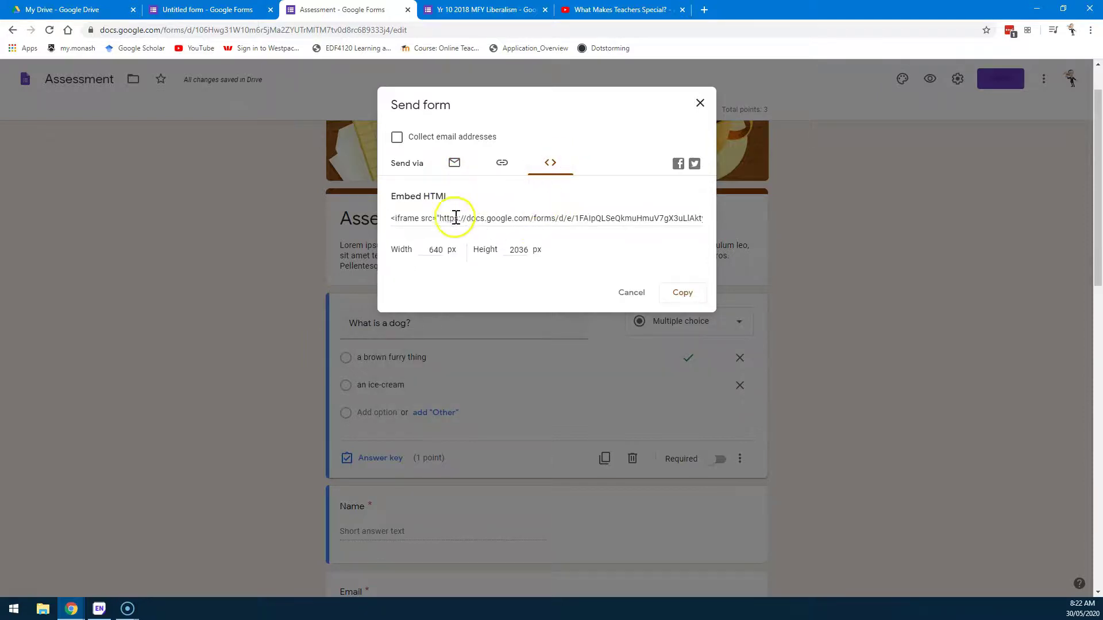
{"action": "left_click", "coordinate": [700, 103]}
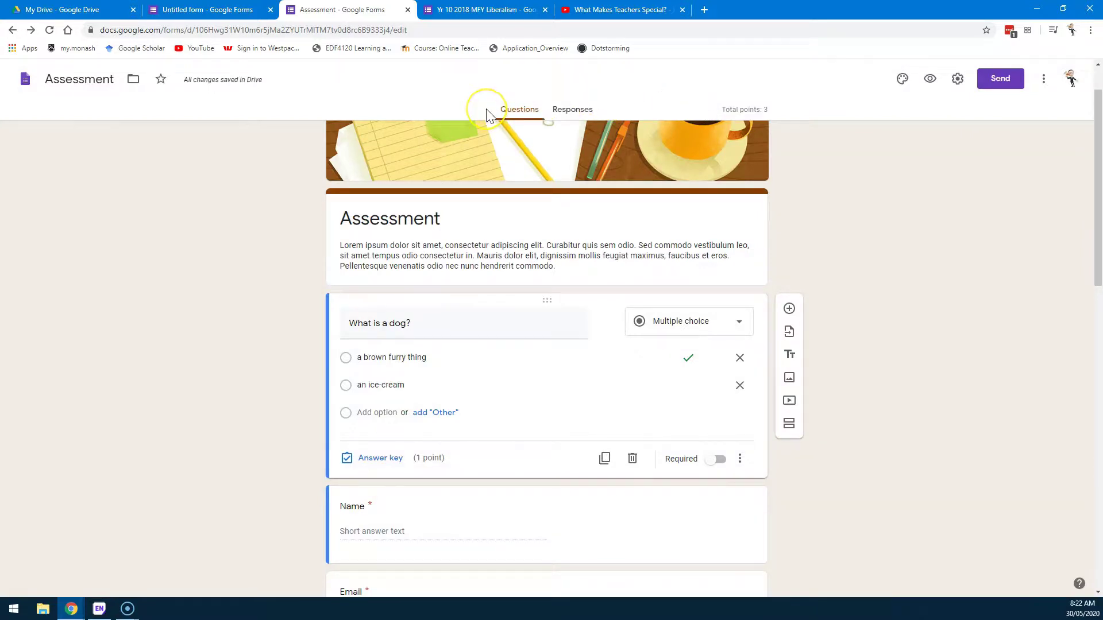
{"action": "left_click", "coordinate": [460, 9]}
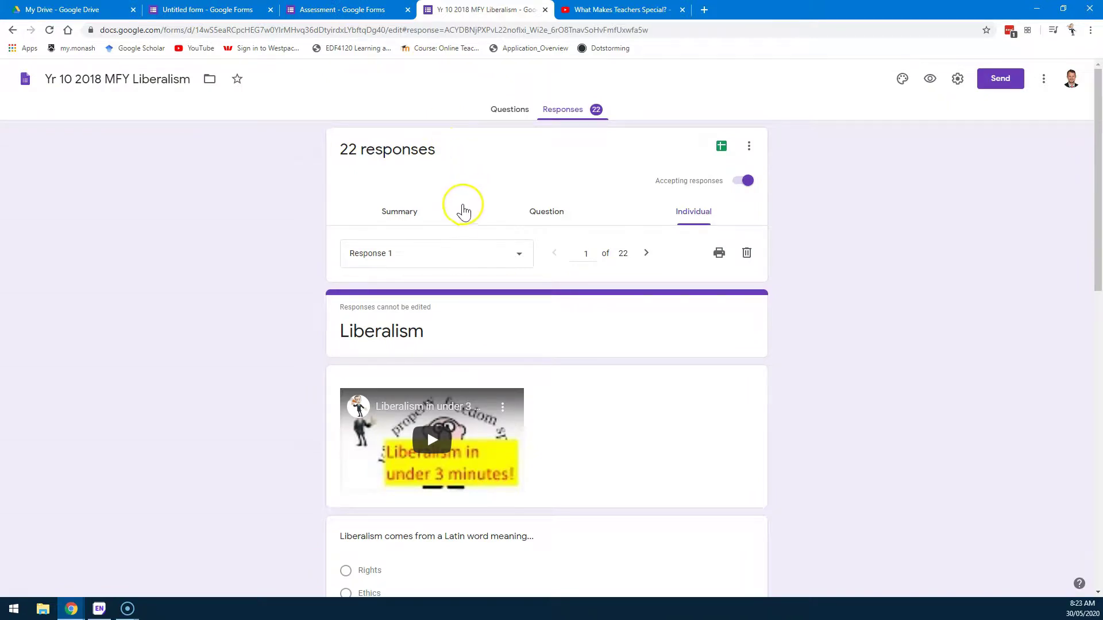
{"action": "left_click", "coordinate": [506, 110]}
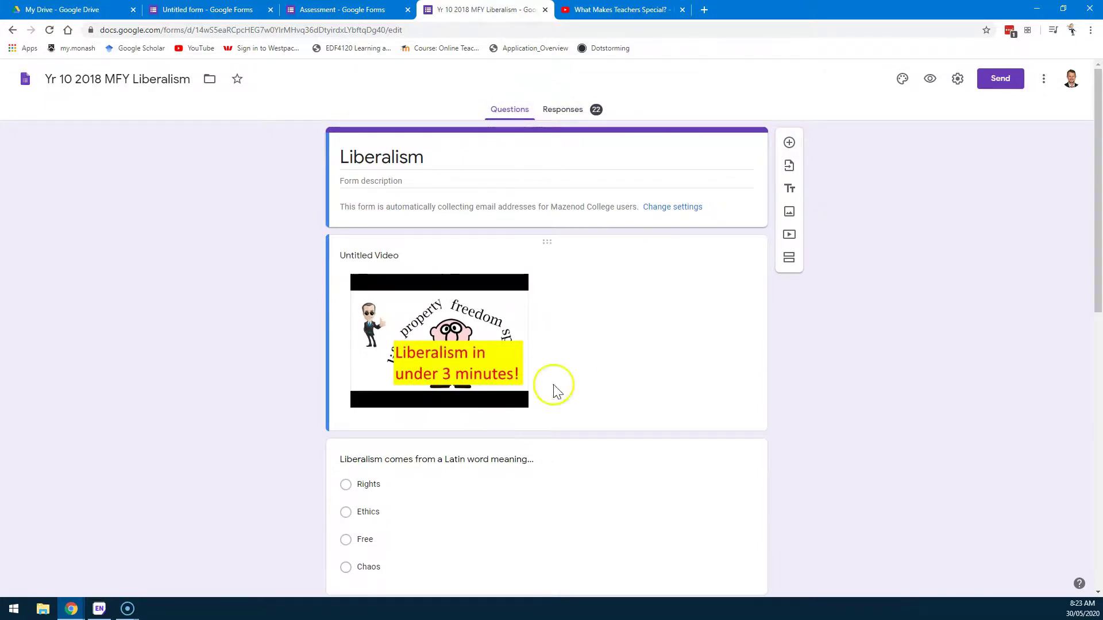
{"action": "scroll", "coordinate": [515, 338], "scroll_direction": "down", "scroll_amount": 1}
{"action": "scroll", "coordinate": [514, 345], "scroll_direction": "down", "scroll_amount": 10}
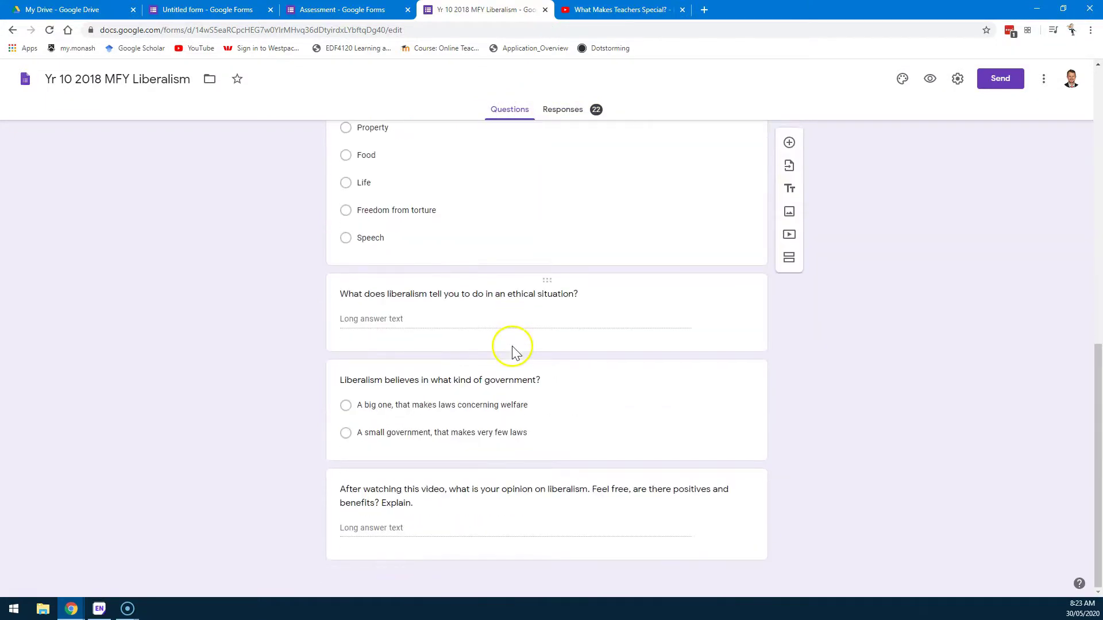
{"action": "scroll", "coordinate": [514, 350], "scroll_direction": "up", "scroll_amount": 9}
{"action": "scroll", "coordinate": [516, 345], "scroll_direction": "up", "scroll_amount": 2}
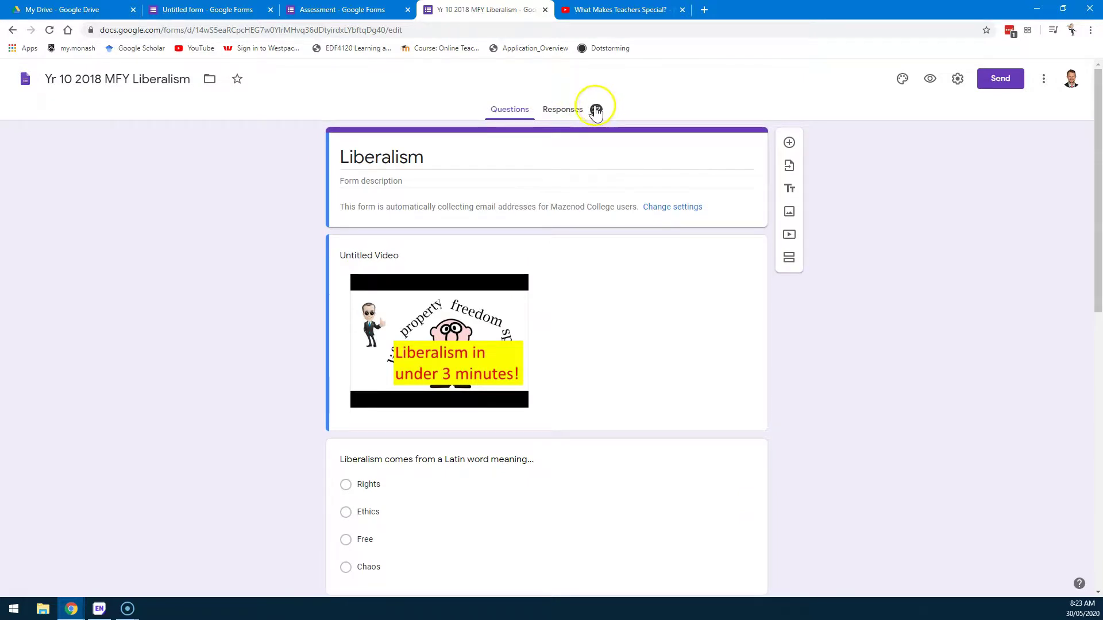
{"action": "left_click", "coordinate": [565, 113]}
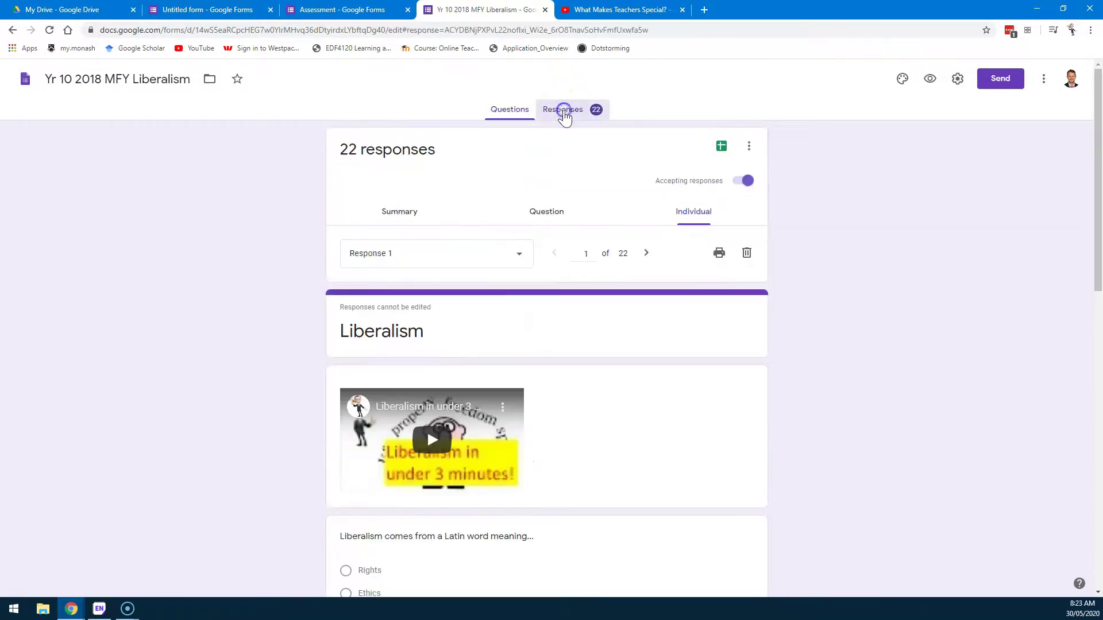
View the Liberalism responses Summary and scroll through its pie charts, bar chart and text answers
{"action": "left_click", "coordinate": [413, 214]}
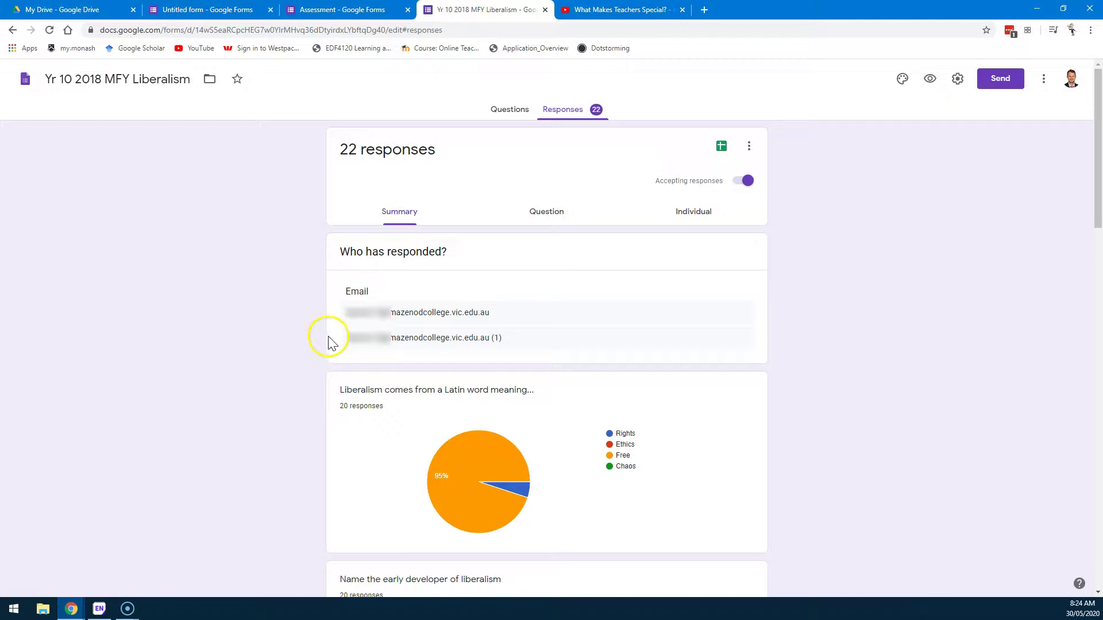
{"action": "scroll", "coordinate": [329, 343], "scroll_direction": "down", "scroll_amount": 3}
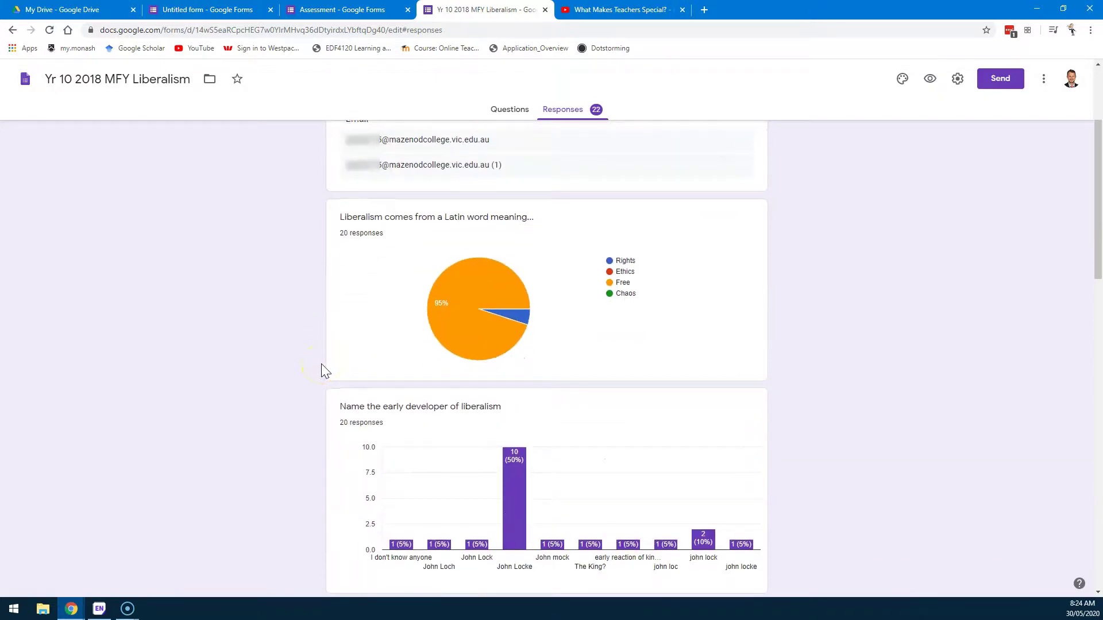
{"action": "scroll", "coordinate": [322, 365], "scroll_direction": "down", "scroll_amount": 1}
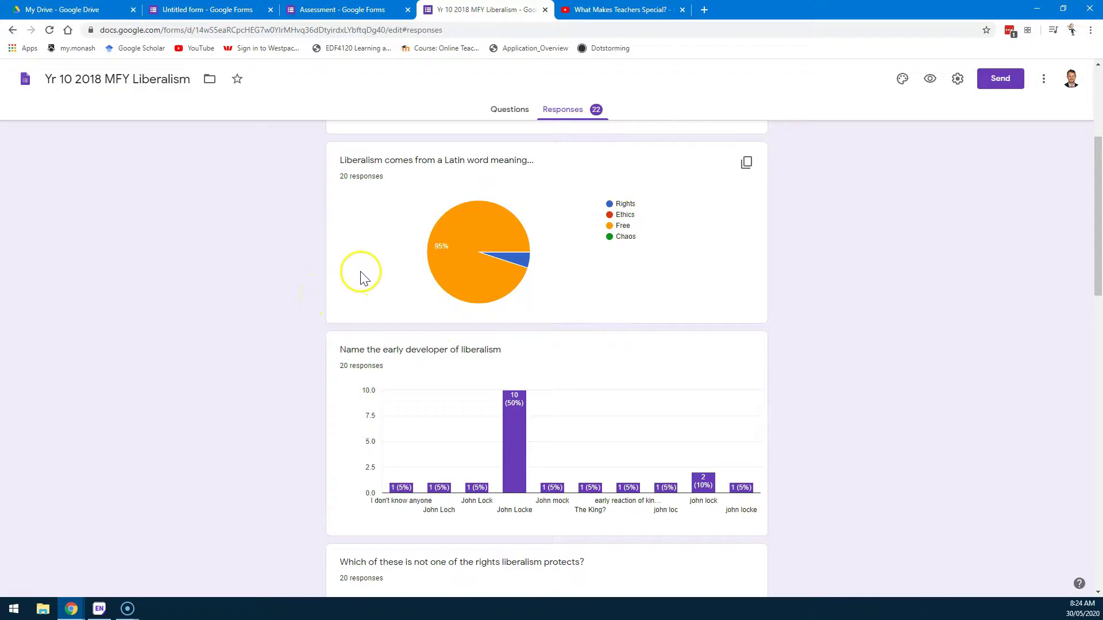
{"action": "scroll", "coordinate": [294, 295], "scroll_direction": "down", "scroll_amount": 6}
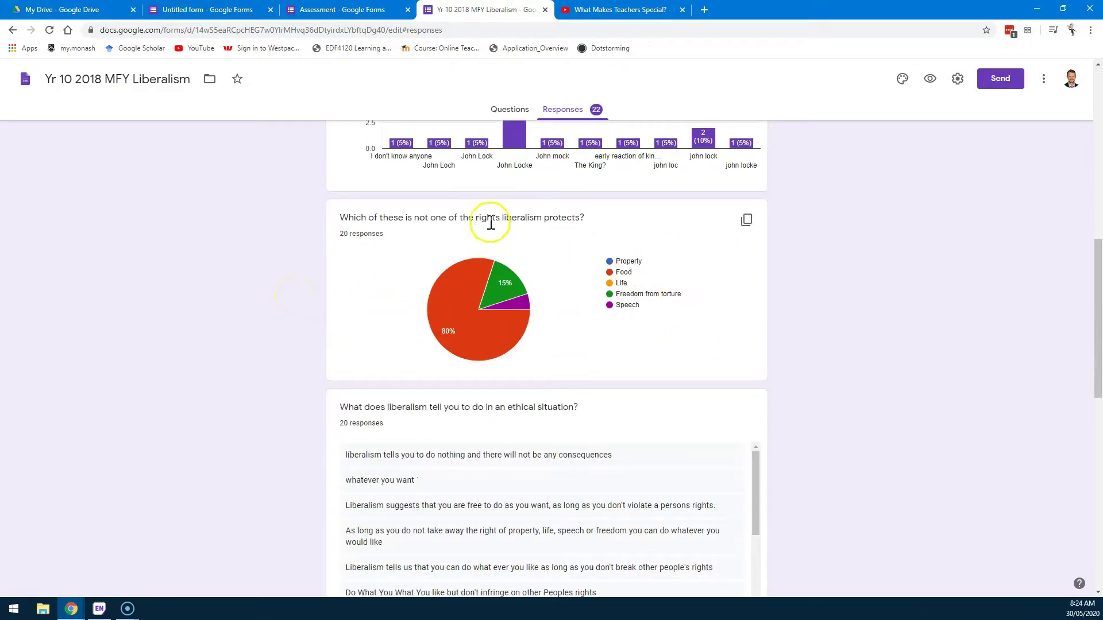
{"action": "scroll", "coordinate": [382, 286], "scroll_direction": "up", "scroll_amount": 4}
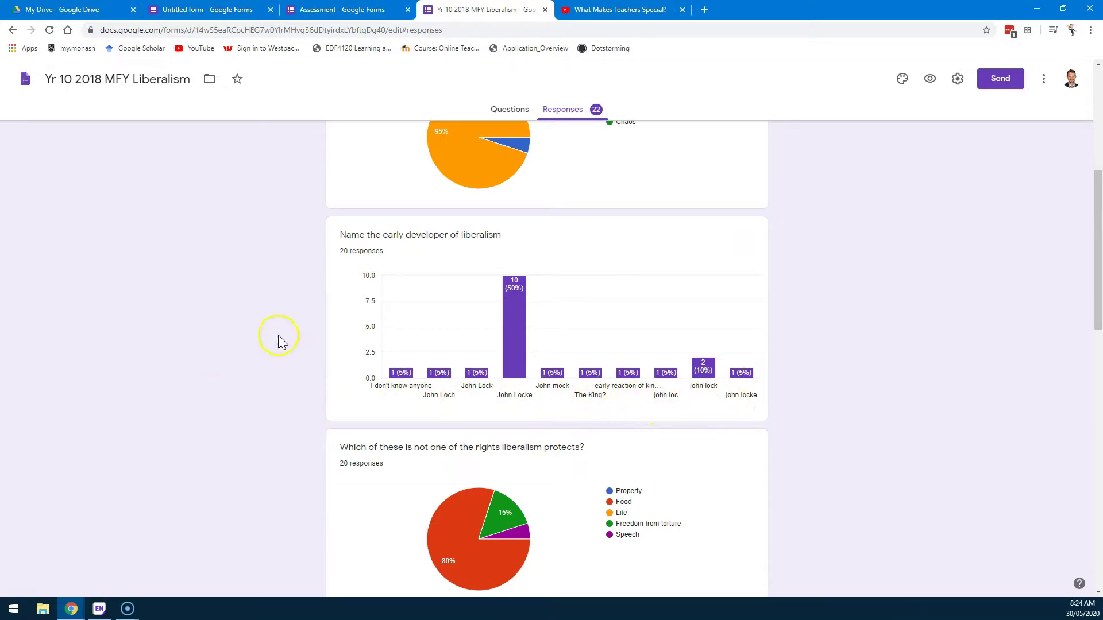
{"action": "scroll", "coordinate": [263, 352], "scroll_direction": "down", "scroll_amount": 3}
{"action": "scroll", "coordinate": [263, 348], "scroll_direction": "down", "scroll_amount": 5}
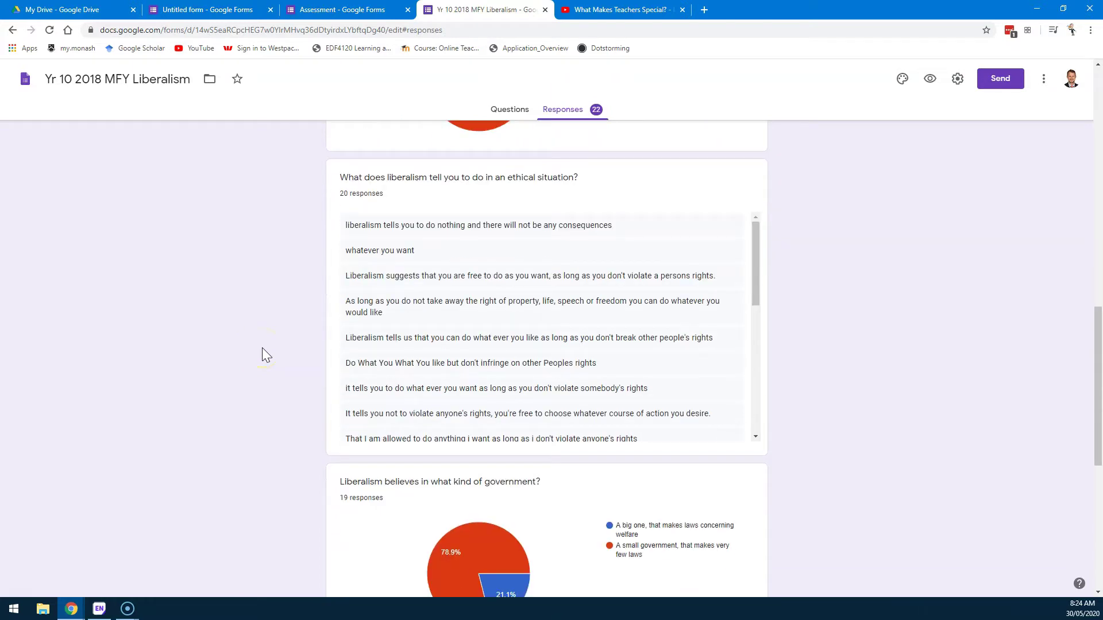
{"action": "scroll", "coordinate": [583, 299], "scroll_direction": "down", "scroll_amount": 5}
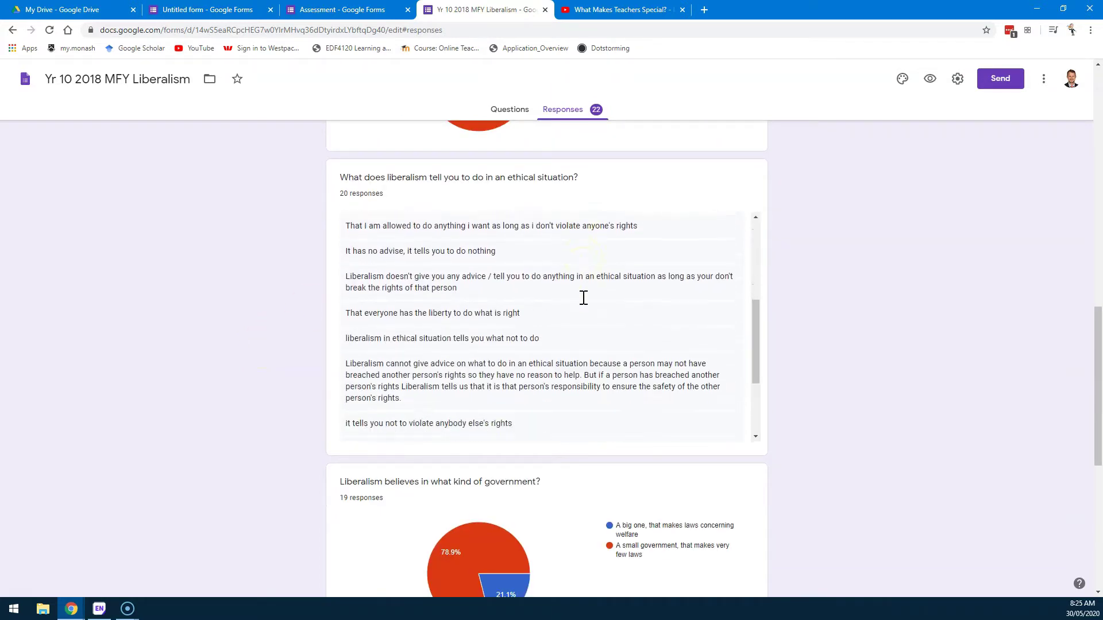
{"action": "scroll", "coordinate": [584, 298], "scroll_direction": "down", "scroll_amount": 3}
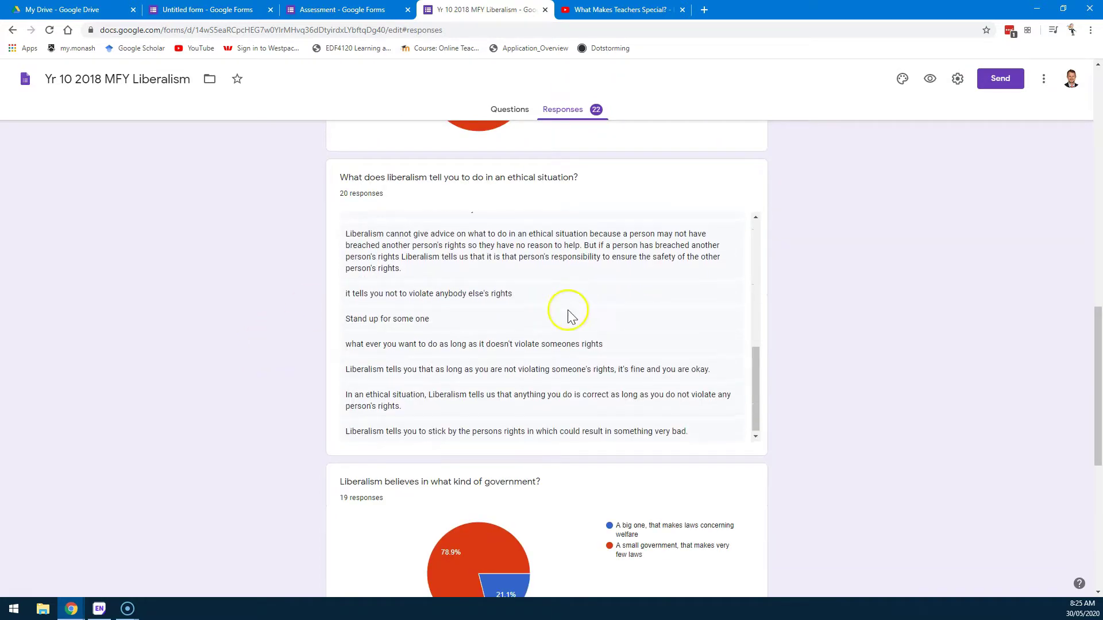
{"action": "scroll", "coordinate": [583, 267], "scroll_direction": "up", "scroll_amount": 8}
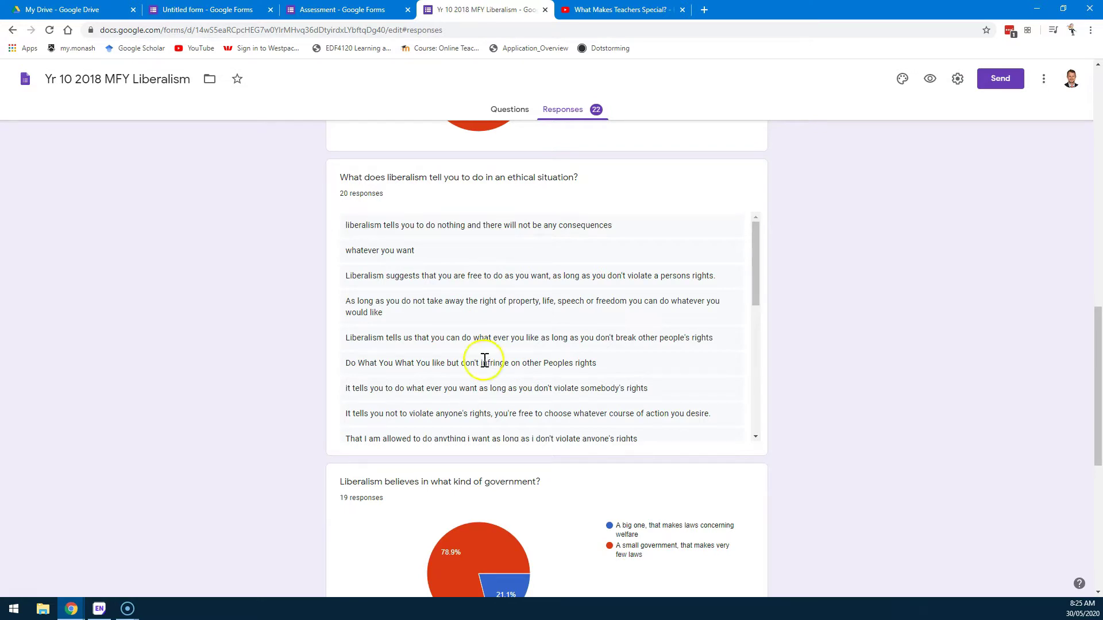
{"action": "scroll", "coordinate": [414, 362], "scroll_direction": "down", "scroll_amount": 5}
{"action": "scroll", "coordinate": [298, 379], "scroll_direction": "down", "scroll_amount": 7}
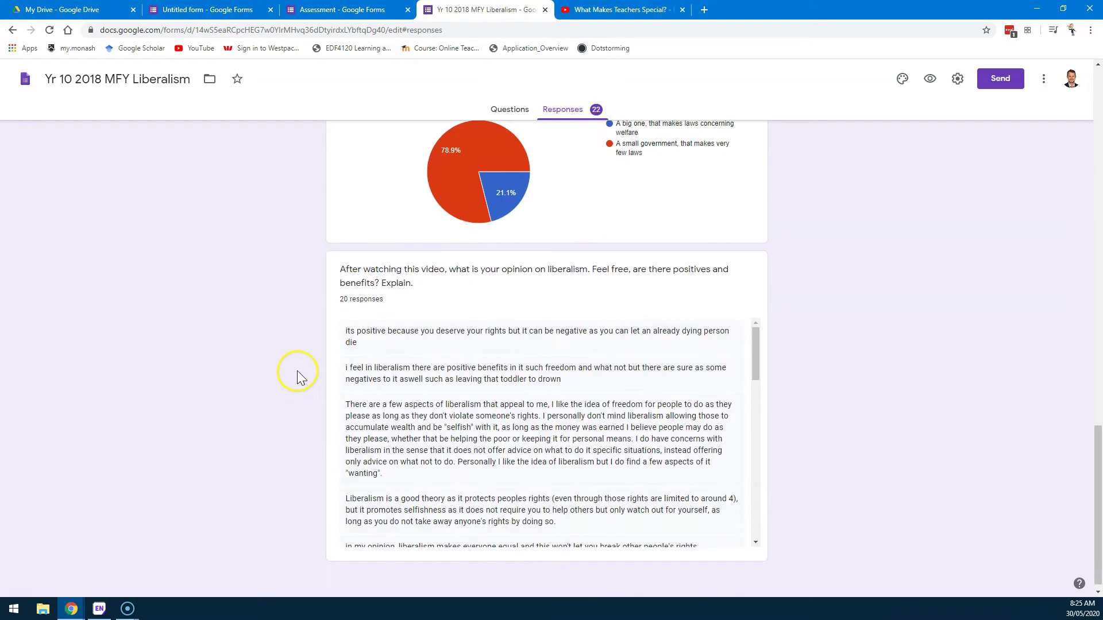
{"action": "scroll", "coordinate": [297, 365], "scroll_direction": "up", "scroll_amount": 8}
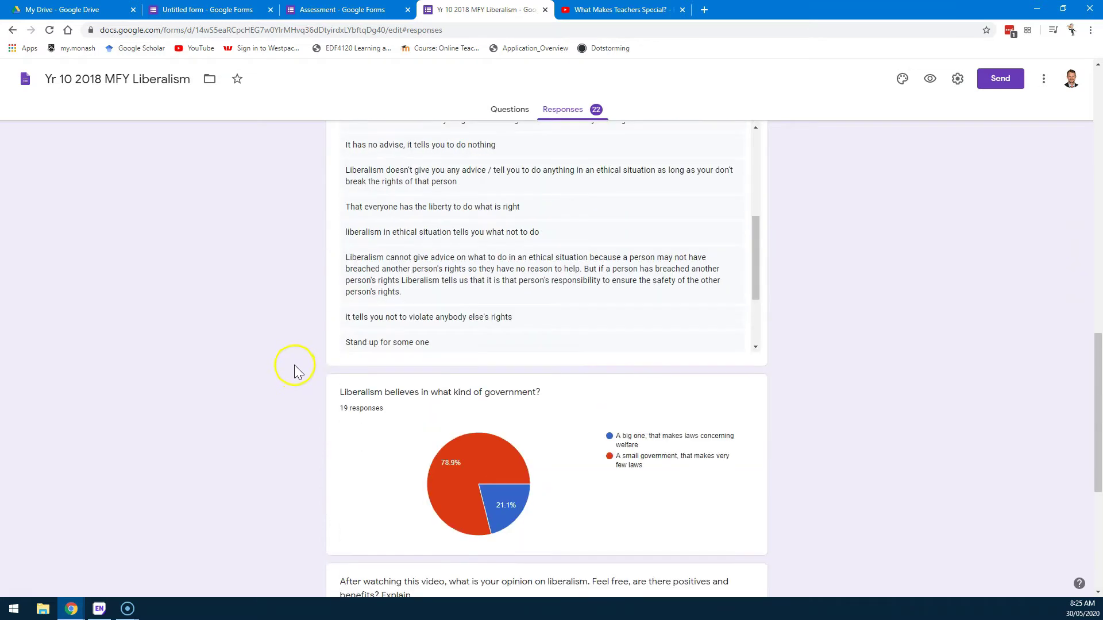